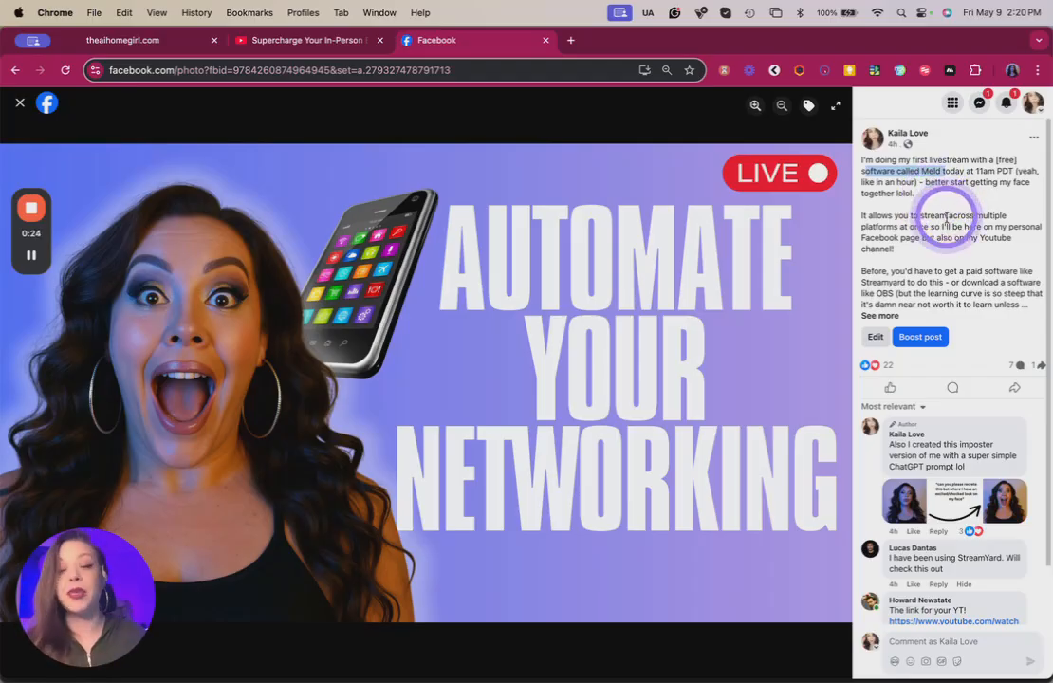
- Read down the livestream post's comments and give a Love reaction to the comment about using StreamYard
scroll(949, 215, down, 3)
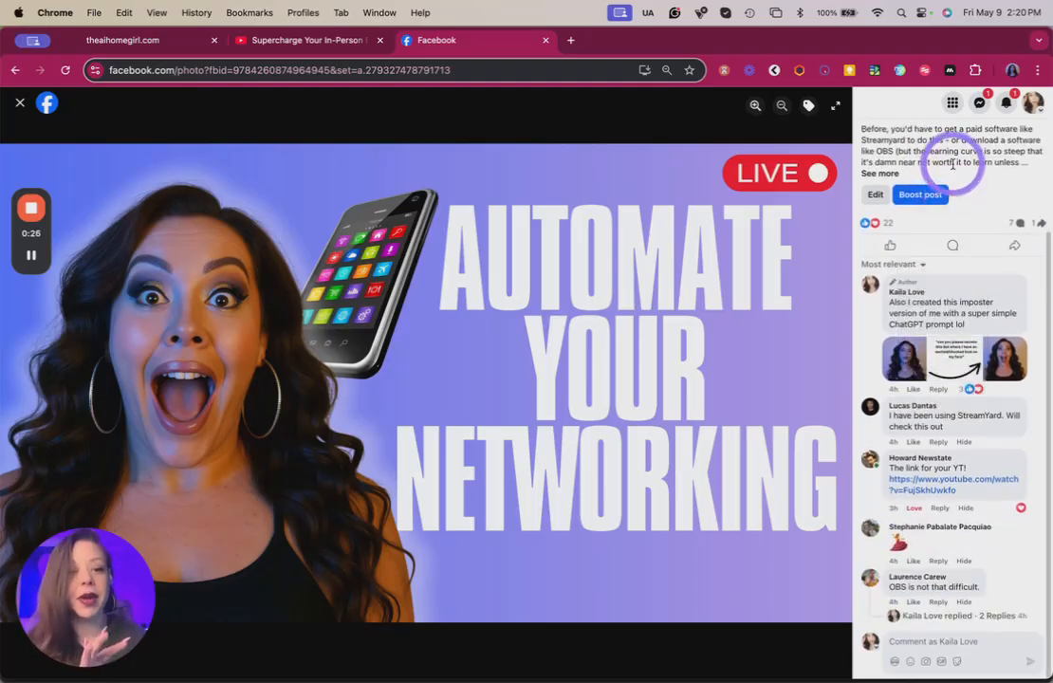
click(933, 422)
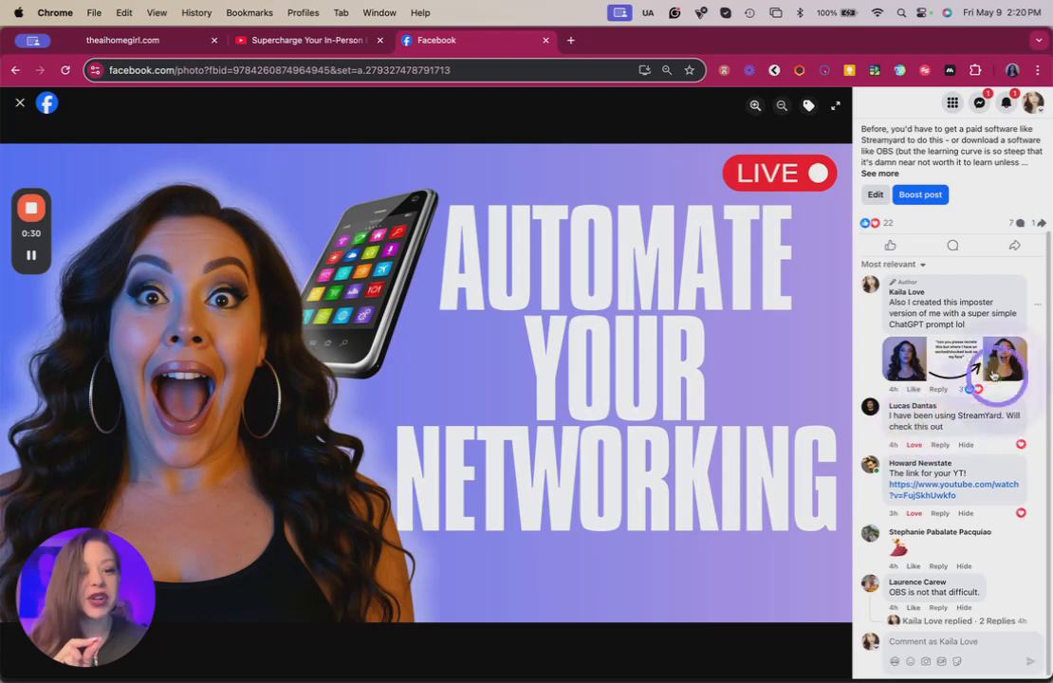
mouse_move(985, 395)
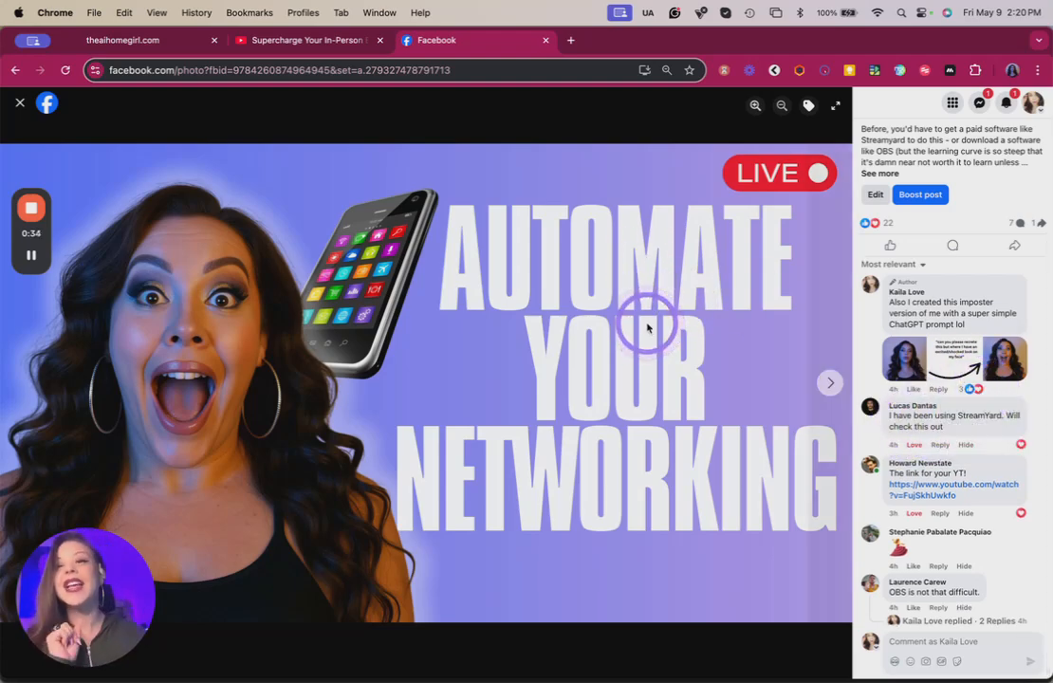
- Switch to the YouTube livestream replay and look over the video and its description
click(284, 40)
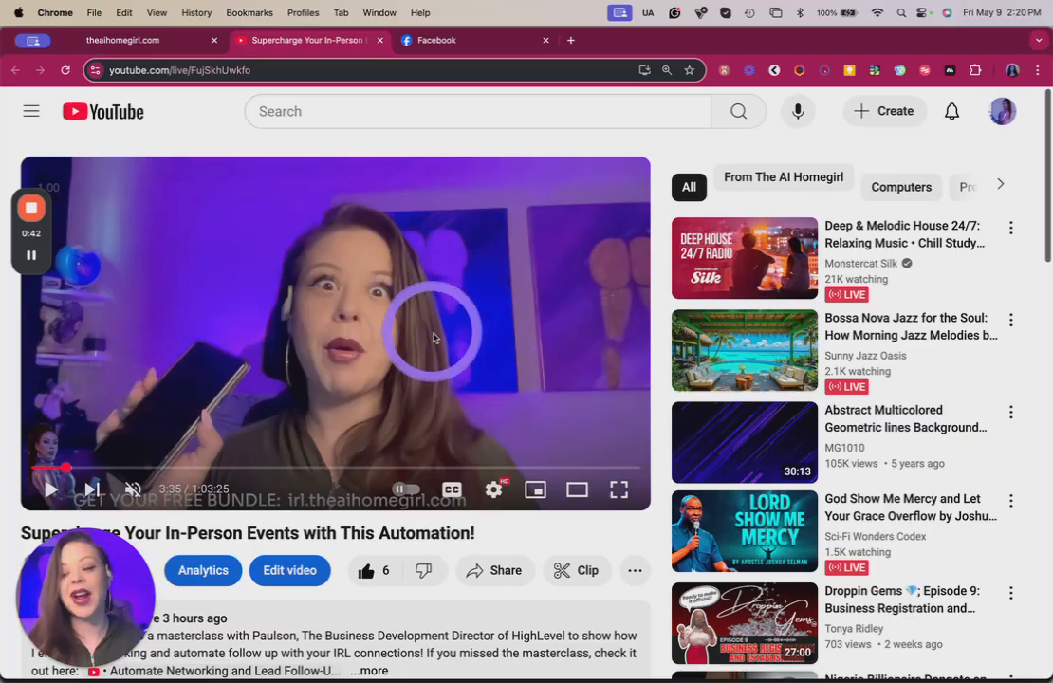
scroll(455, 304, down, 1)
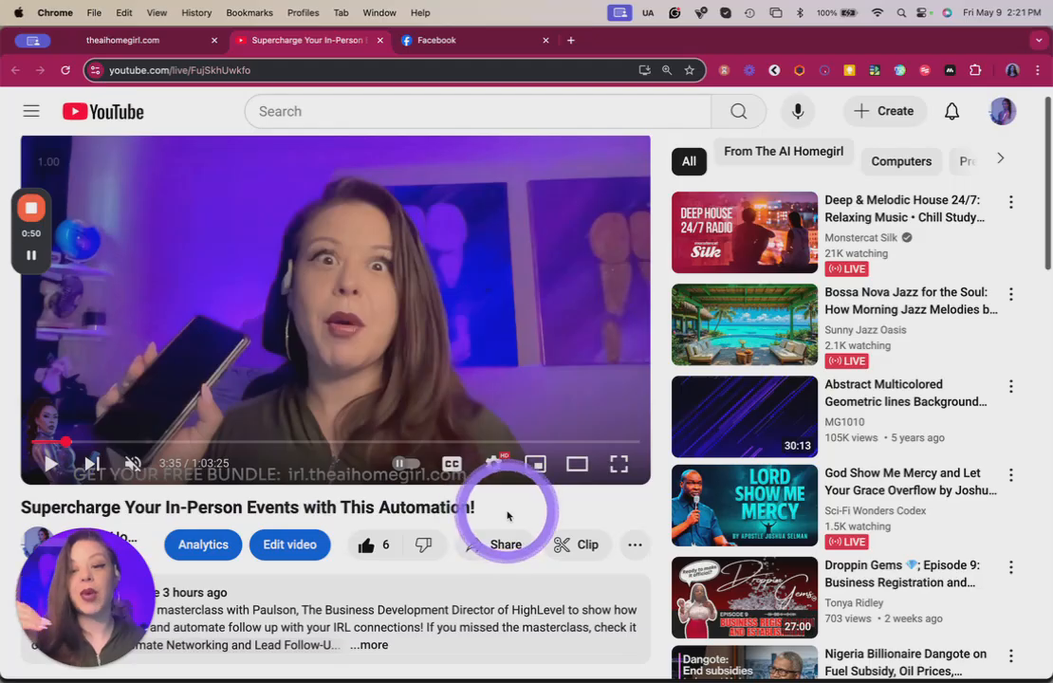
scroll(519, 517, up, 1)
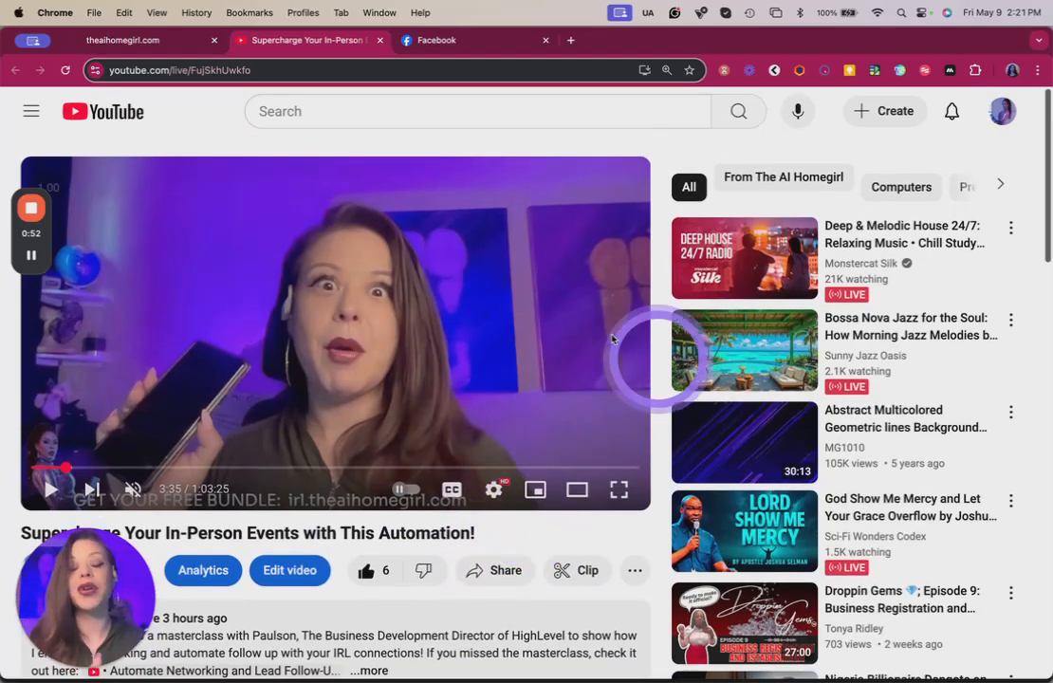
mouse_move(8, 424)
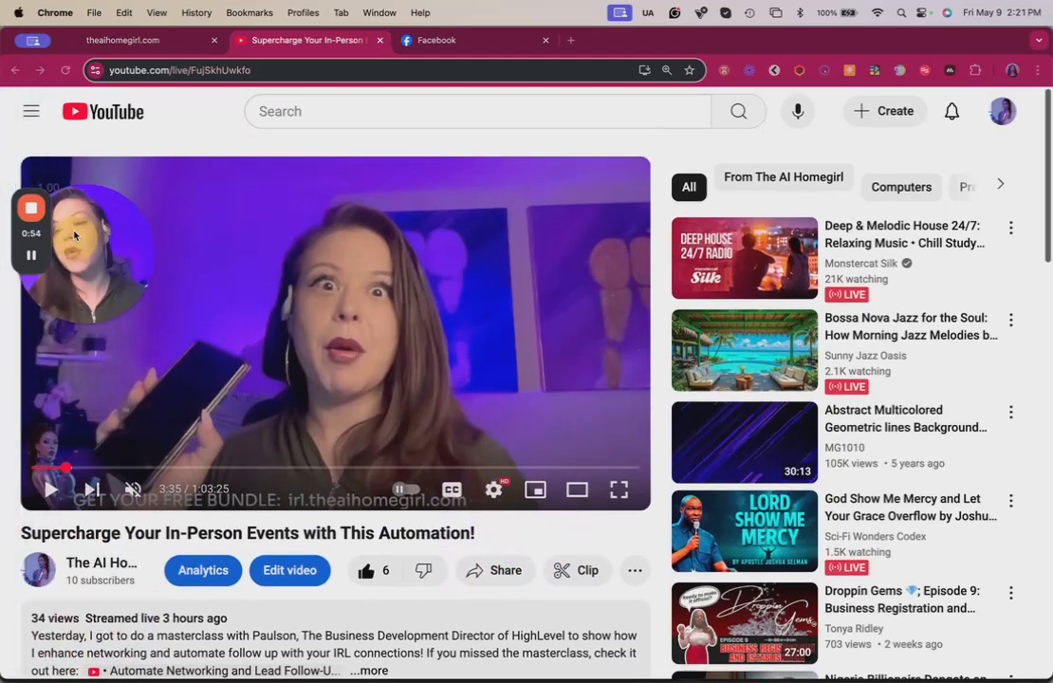
- Switch to Meld Studio, add a new scene and name it "Me & The Screen"
click(23, 594)
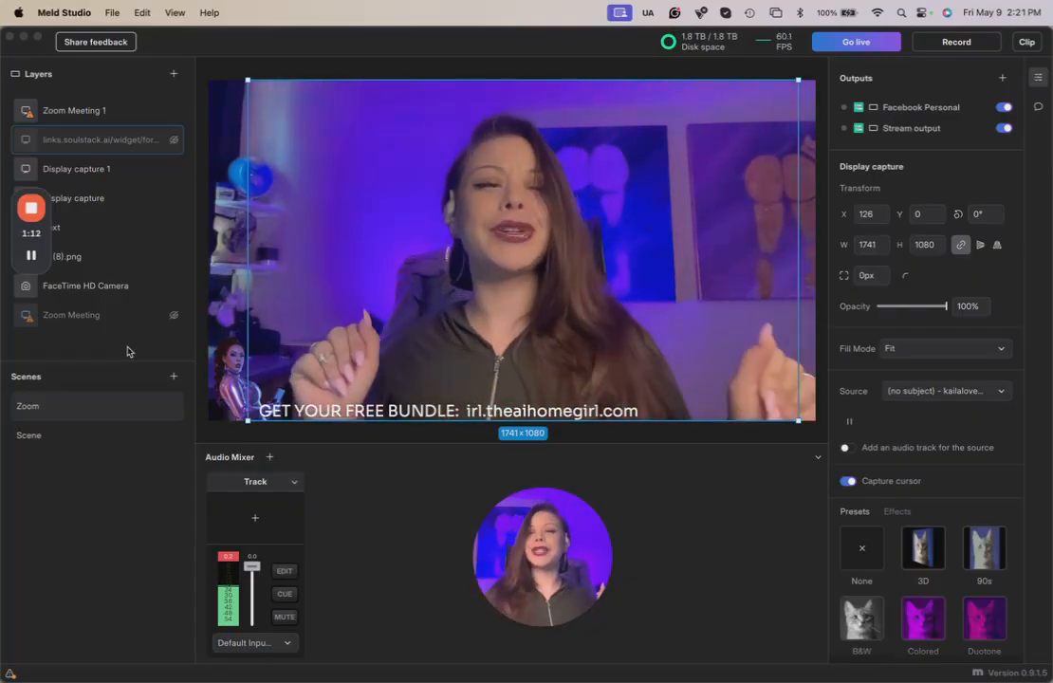
drag(43, 238, 1008, 474)
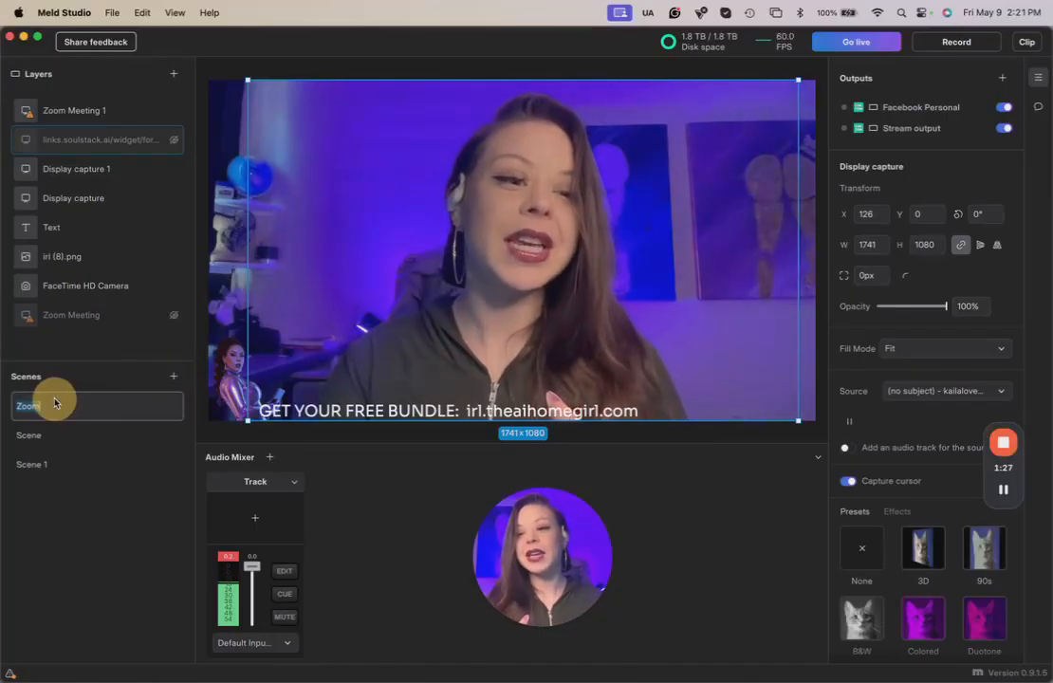
click(54, 437)
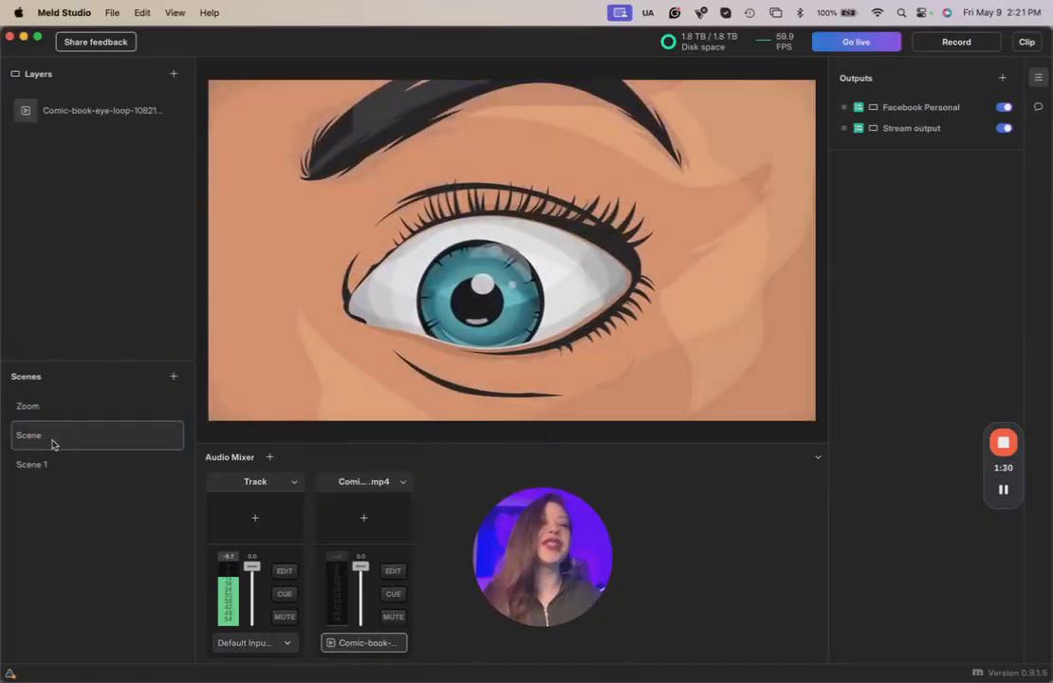
click(55, 457)
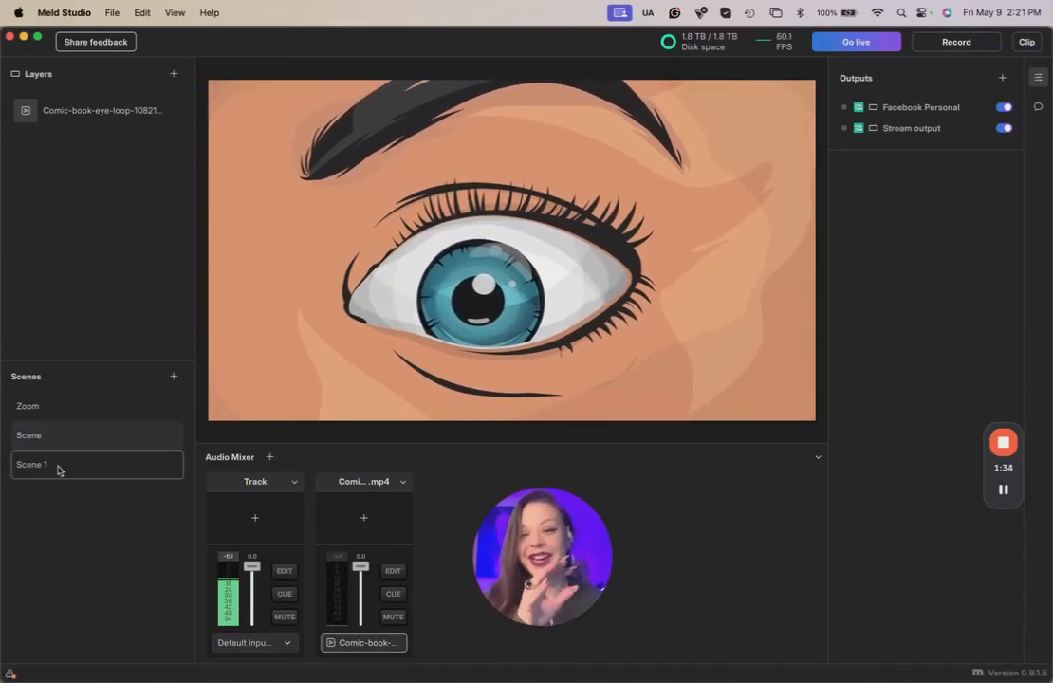
click(63, 473)
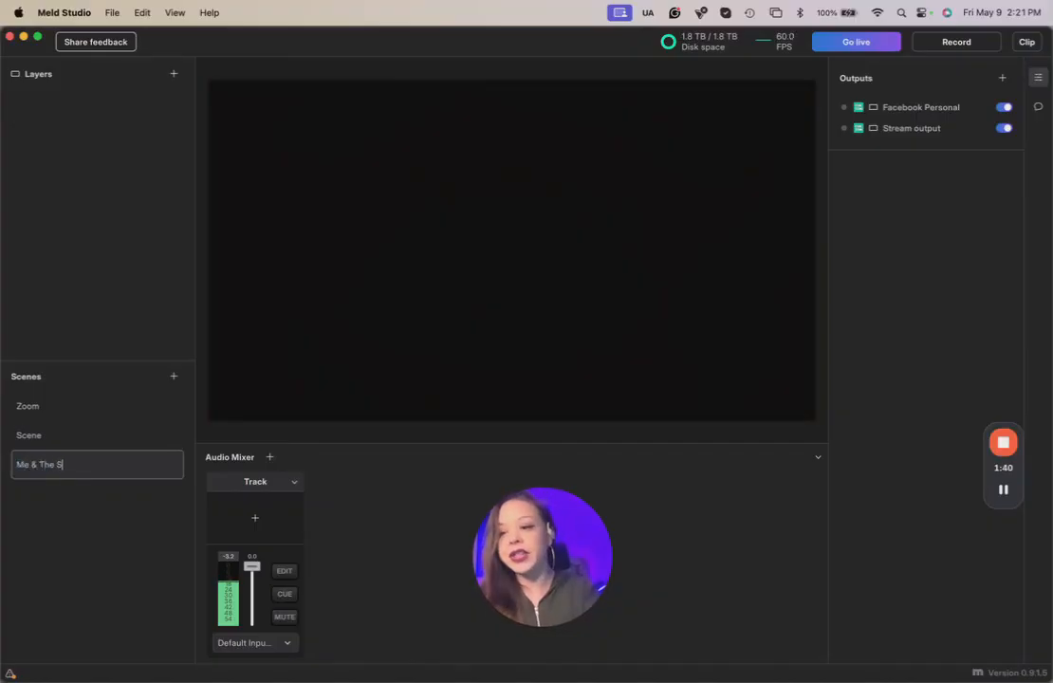
- Examine the Zoom scene's layers: the irl (8).png image, the links.soulstack.ai display capture, the FaceTime HD Camera and the text
click(105, 415)
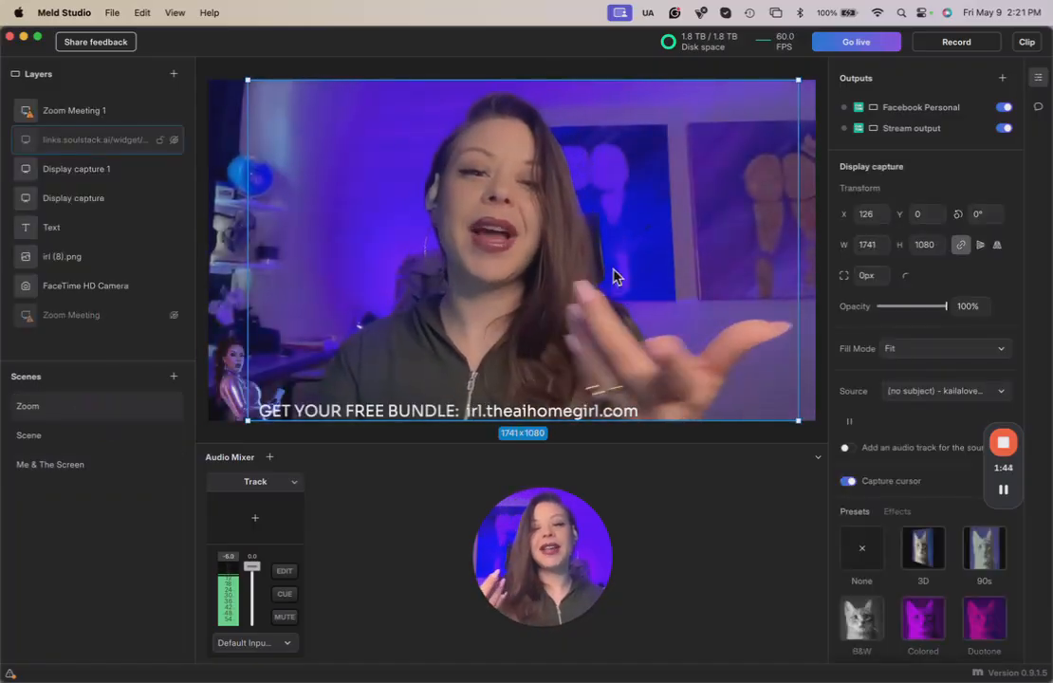
click(90, 256)
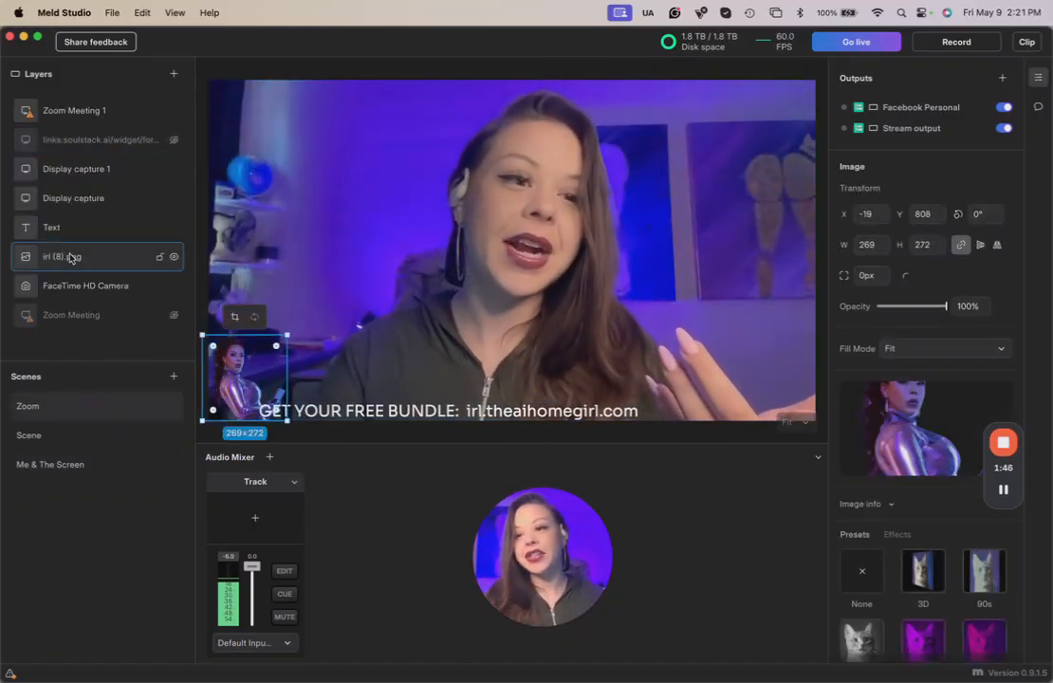
click(92, 139)
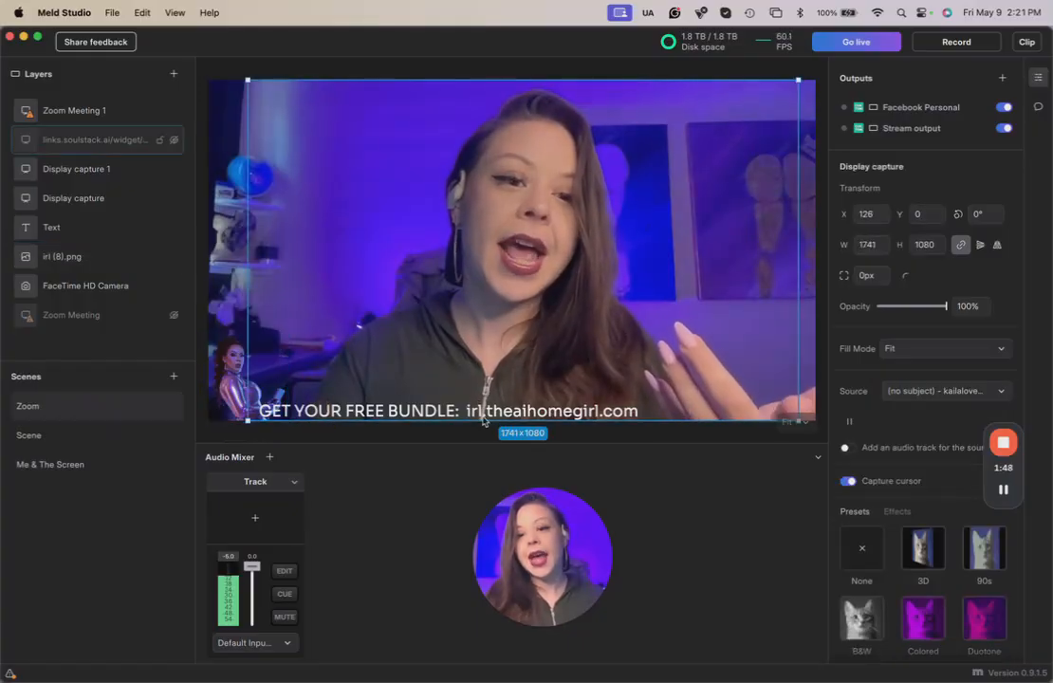
click(85, 285)
click(62, 229)
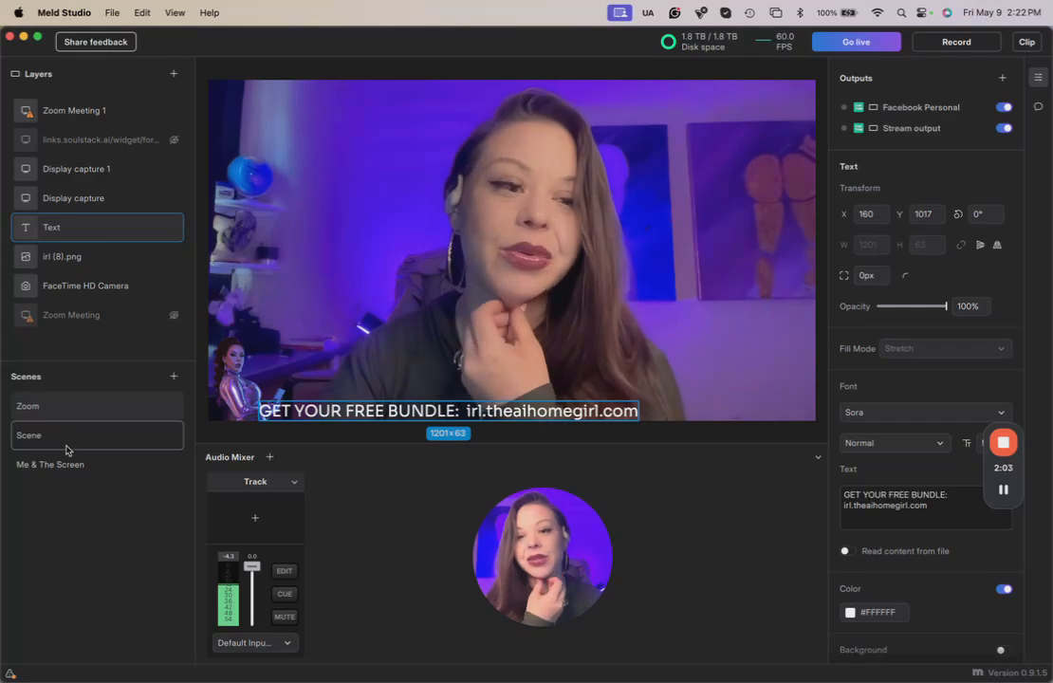
click(28, 406)
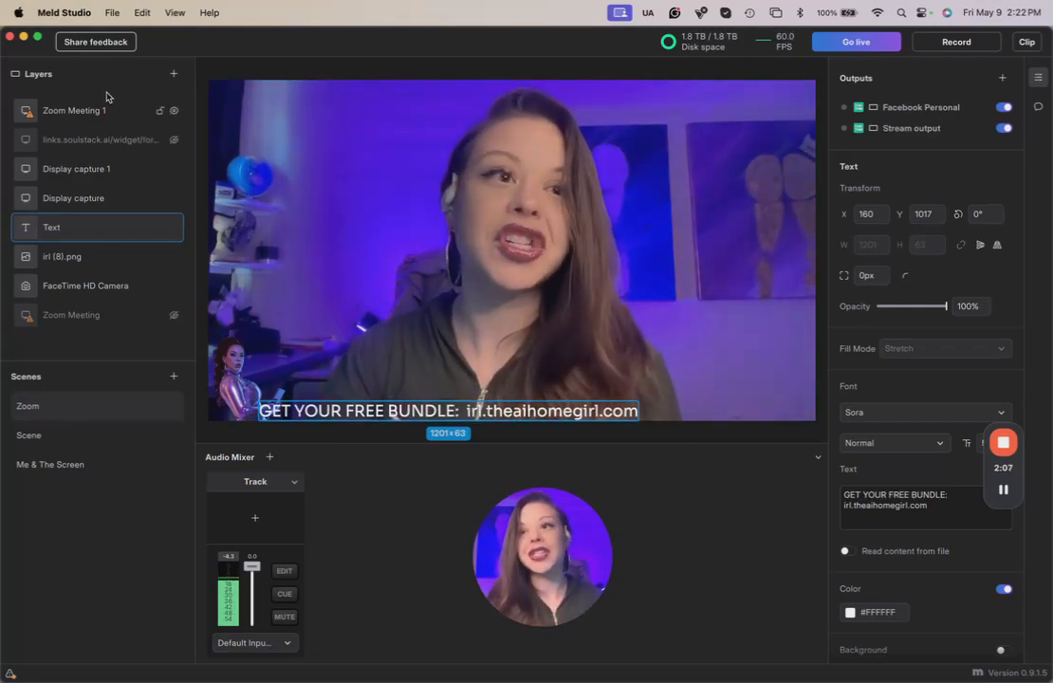
- Toggle the links.soulstack.ai display capture layer on and off in the Zoom scene, leaving it hidden
click(173, 140)
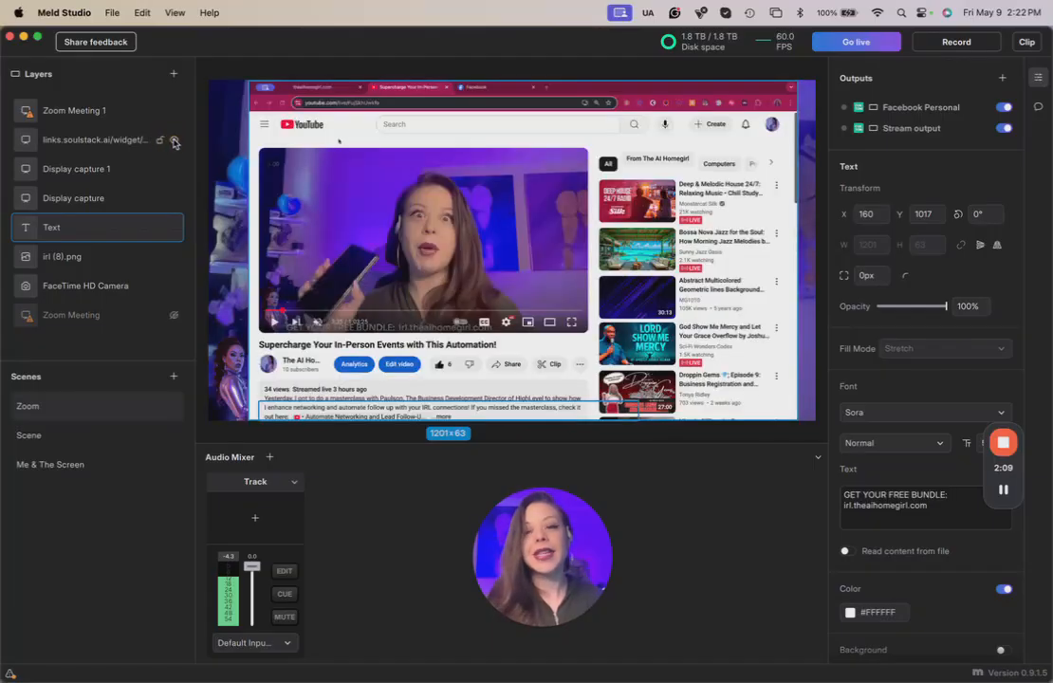
click(174, 141)
click(174, 141)
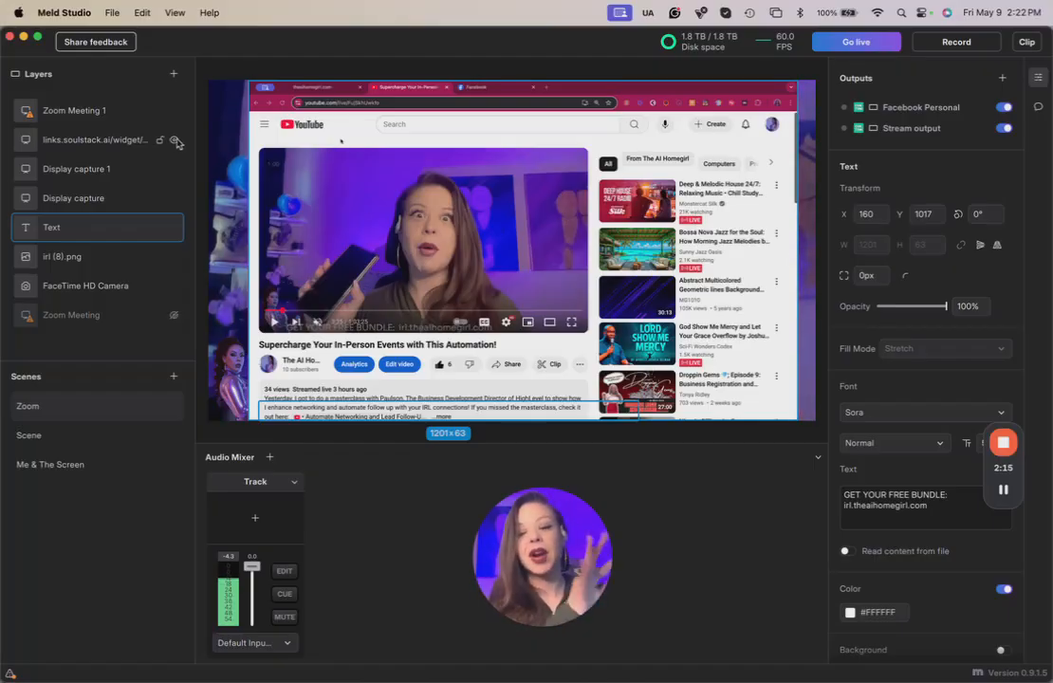
click(174, 140)
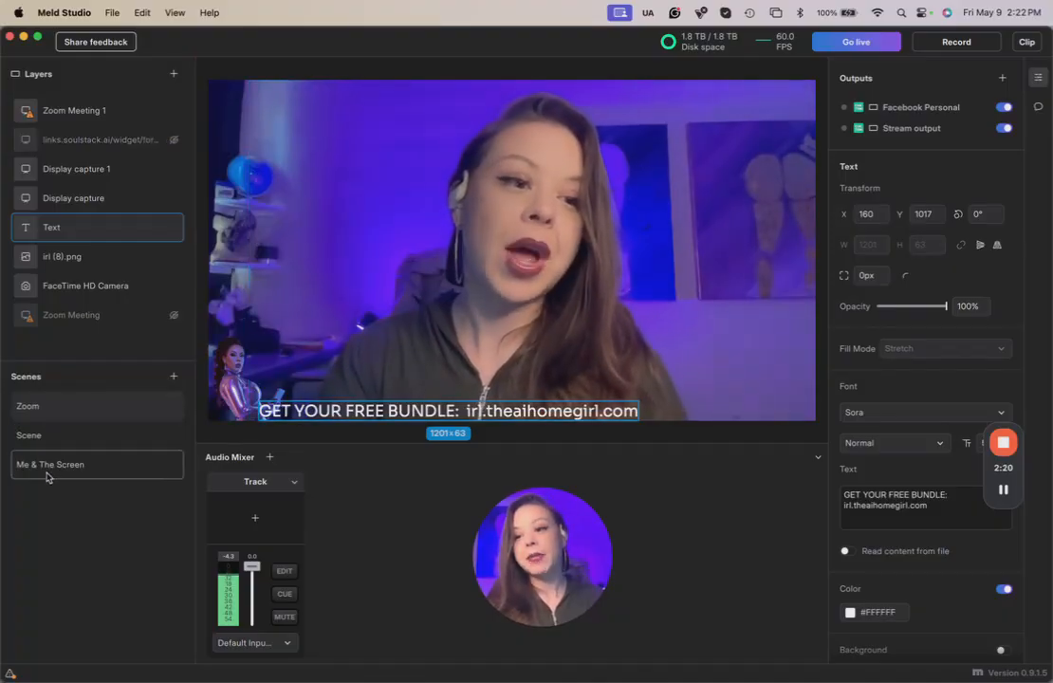
- In the Me & The Screen scene, add a FaceTime HD Camera video layer and shift it left to about X -613
click(86, 467)
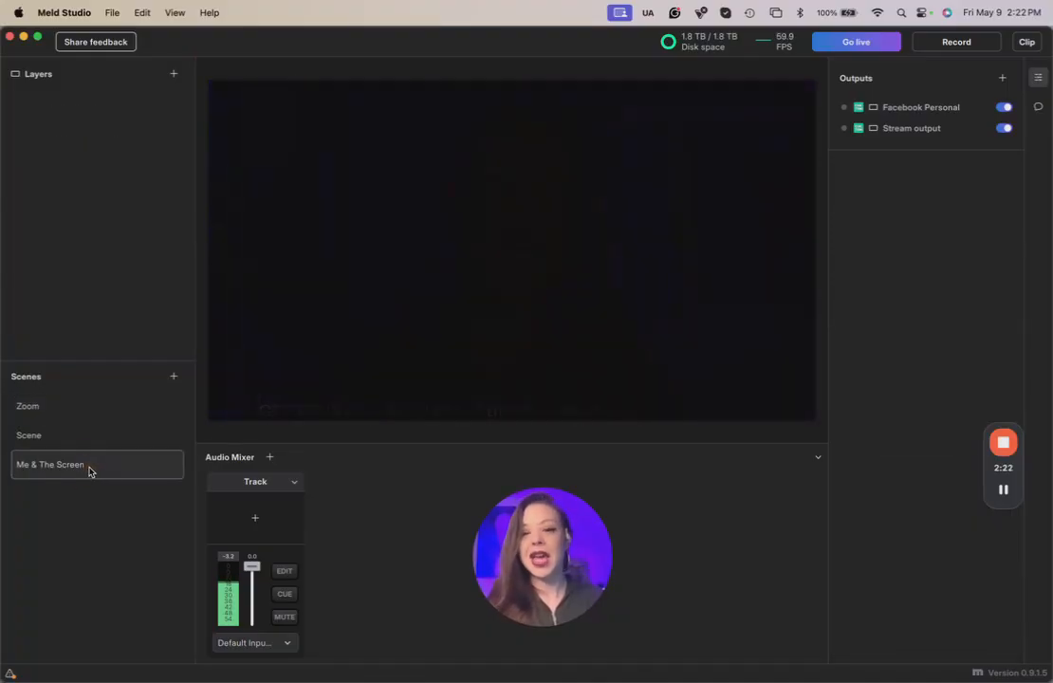
click(174, 75)
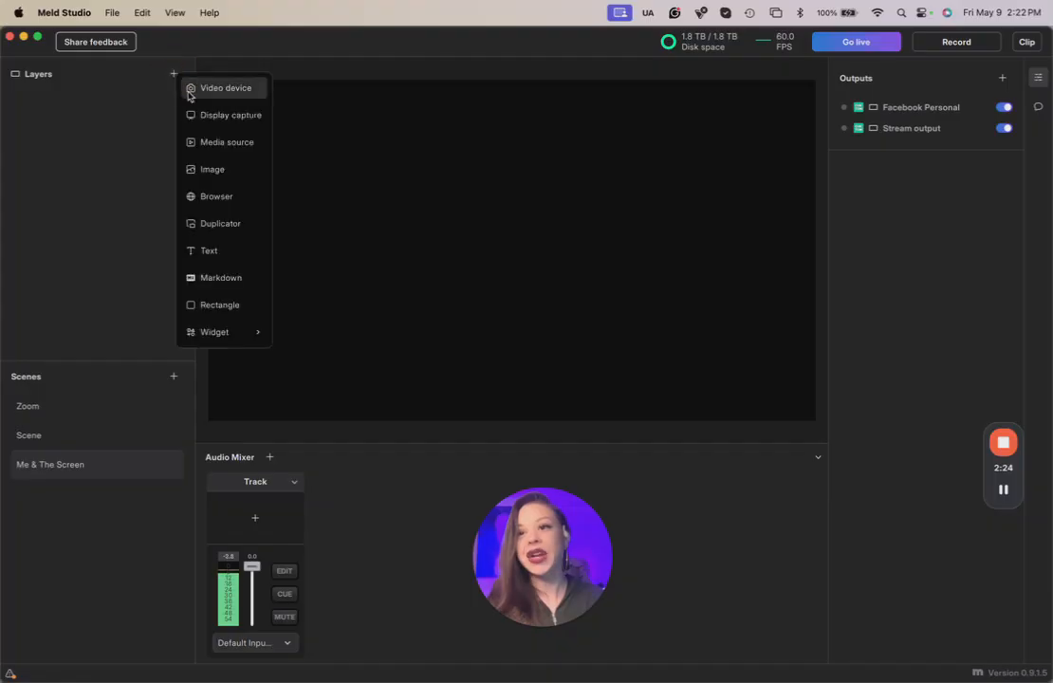
click(228, 88)
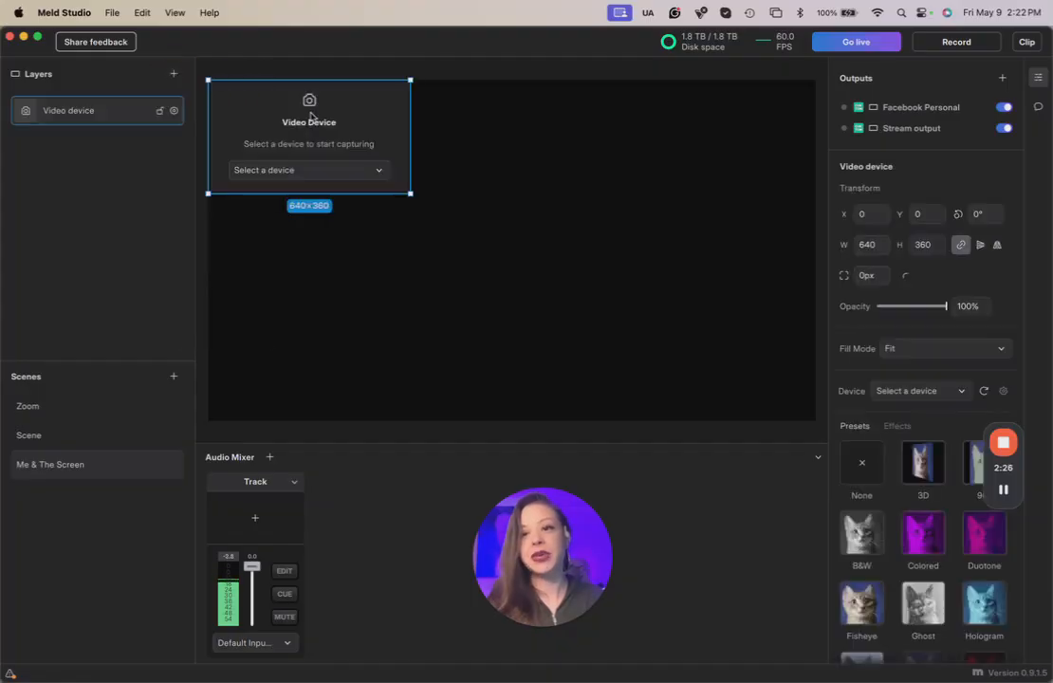
click(282, 174)
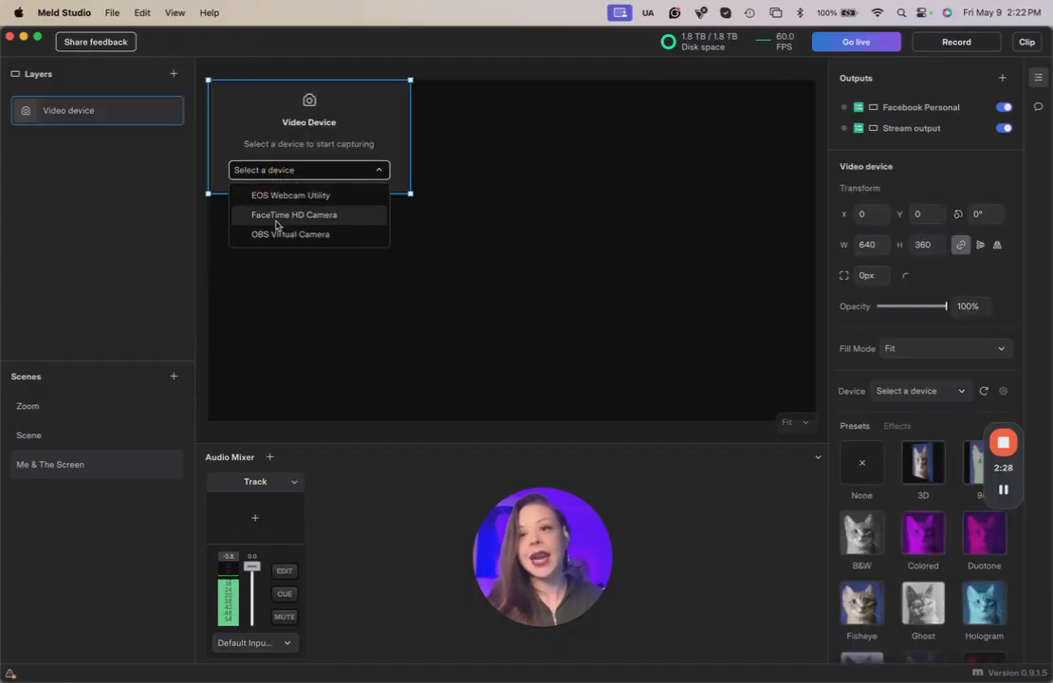
click(282, 217)
drag(756, 170, 561, 145)
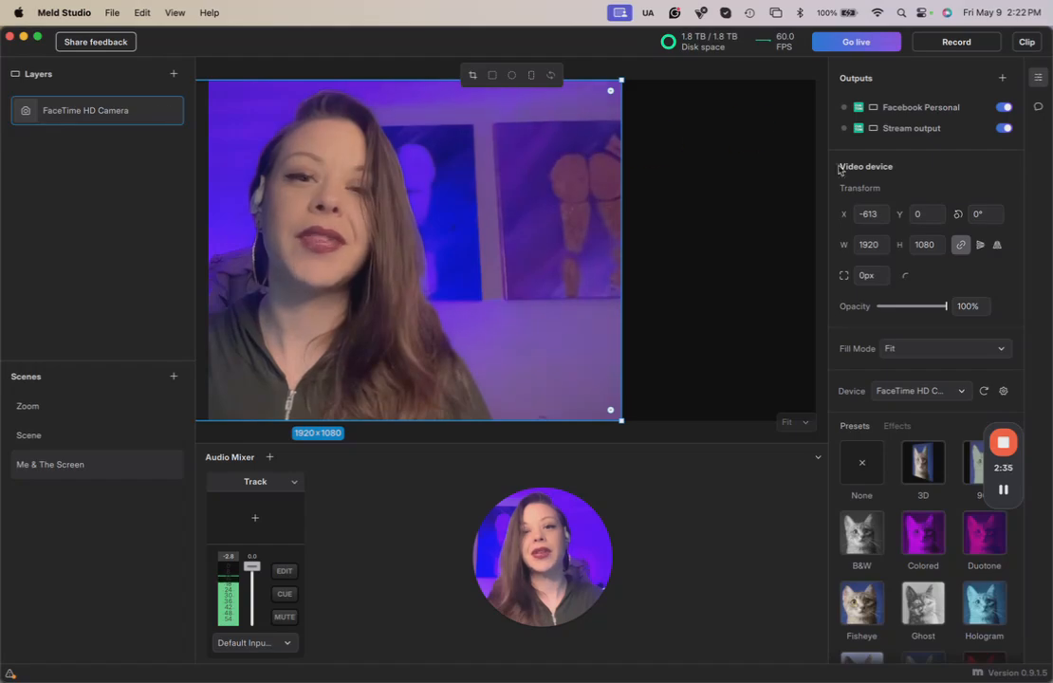
- Add a display capture layer that uses the Snowflake Dev Day browser window as its source
click(173, 74)
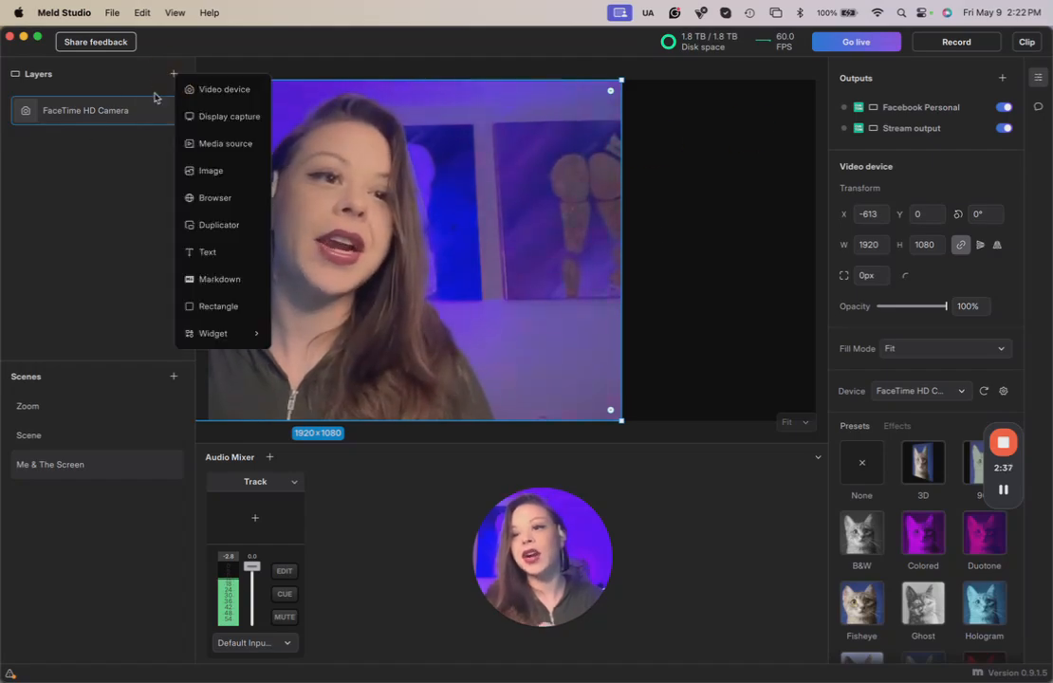
click(208, 121)
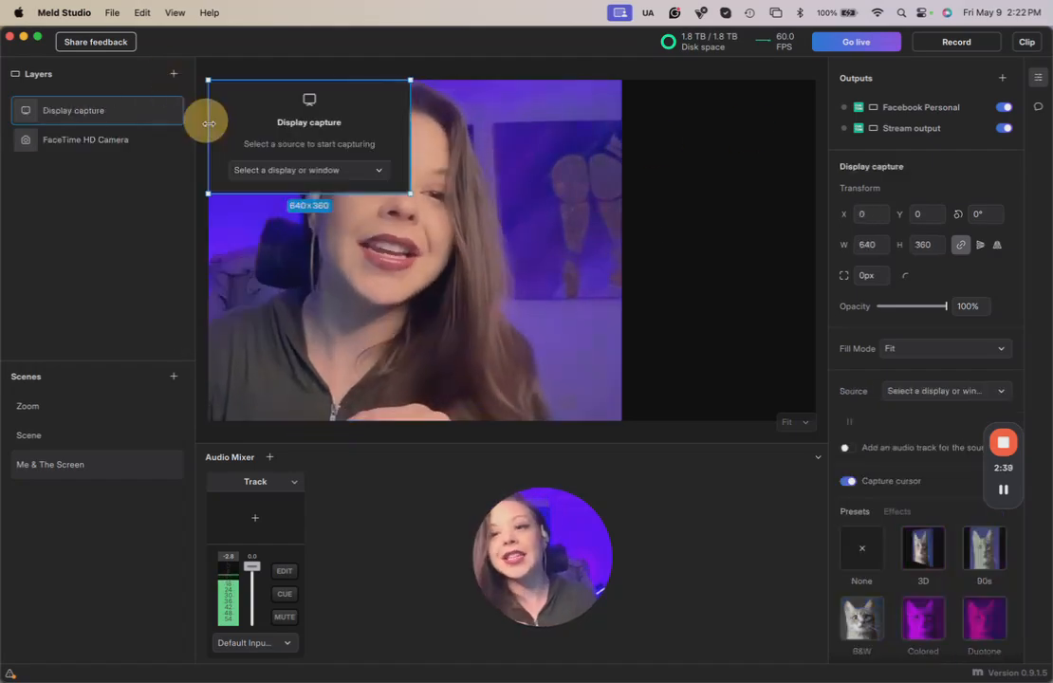
click(303, 170)
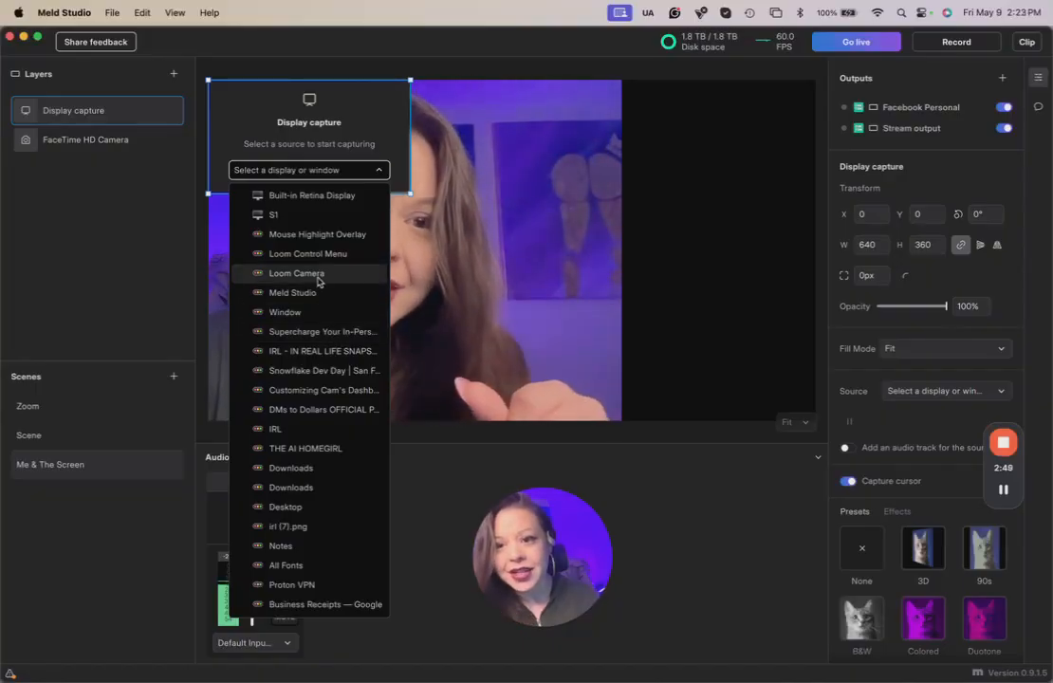
click(325, 371)
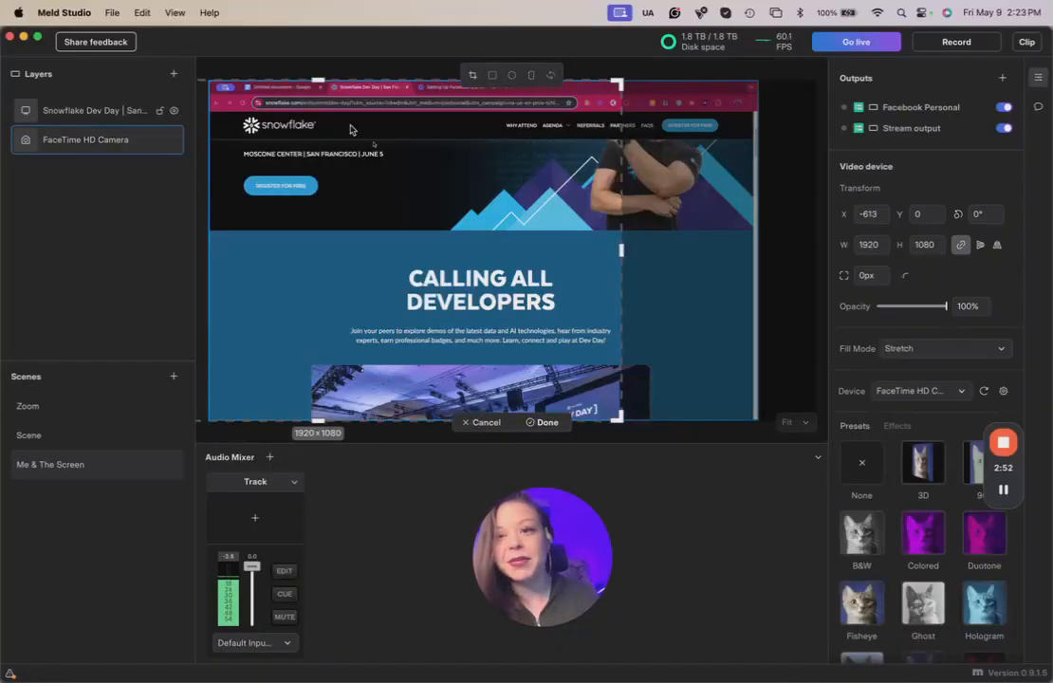
- Move the Snowflake capture right to about X 385, Y 10, uncovering part of the camera layer
drag(435, 190, 668, 180)
click(400, 63)
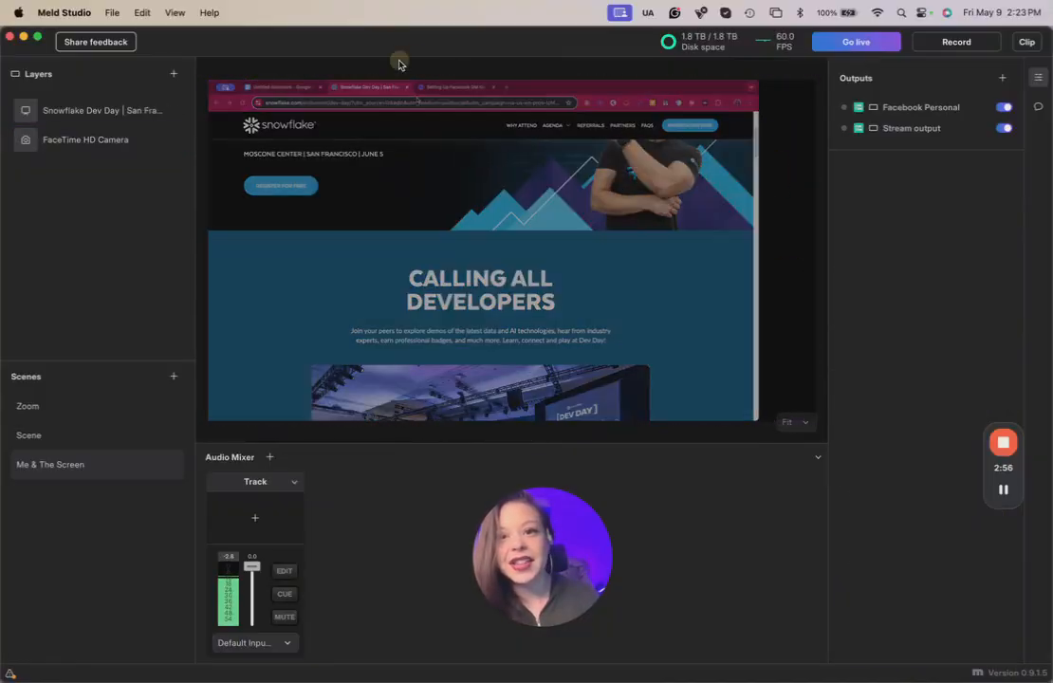
drag(474, 121, 319, 91)
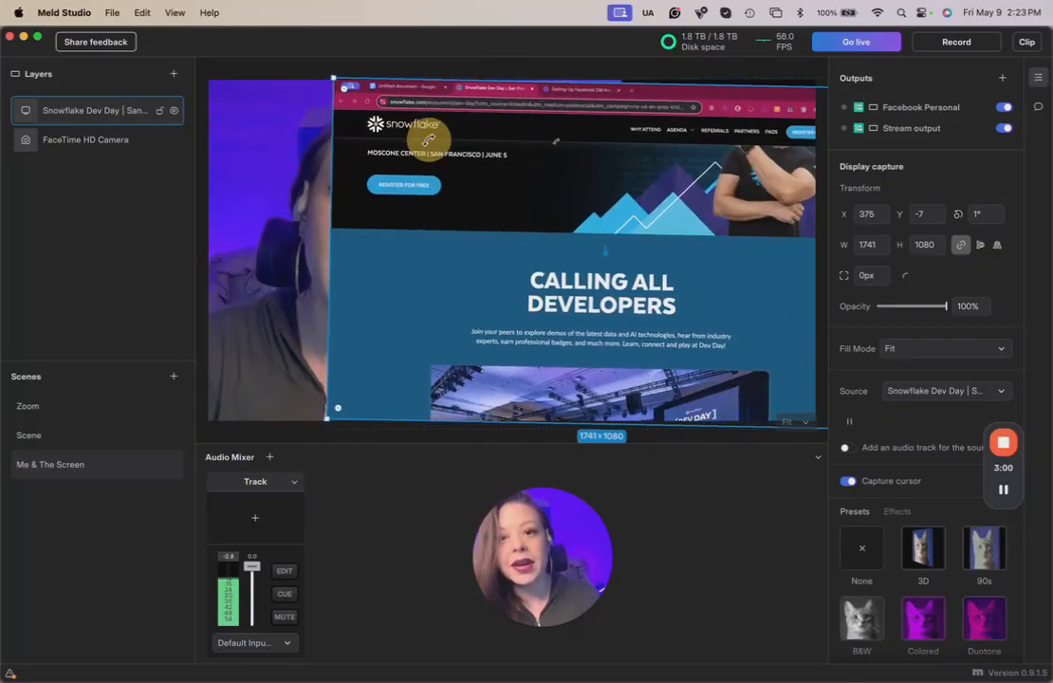
- Crop the Snowflake capture to a height of about 978 and shift the crop frame up to about Y 10
click(503, 76)
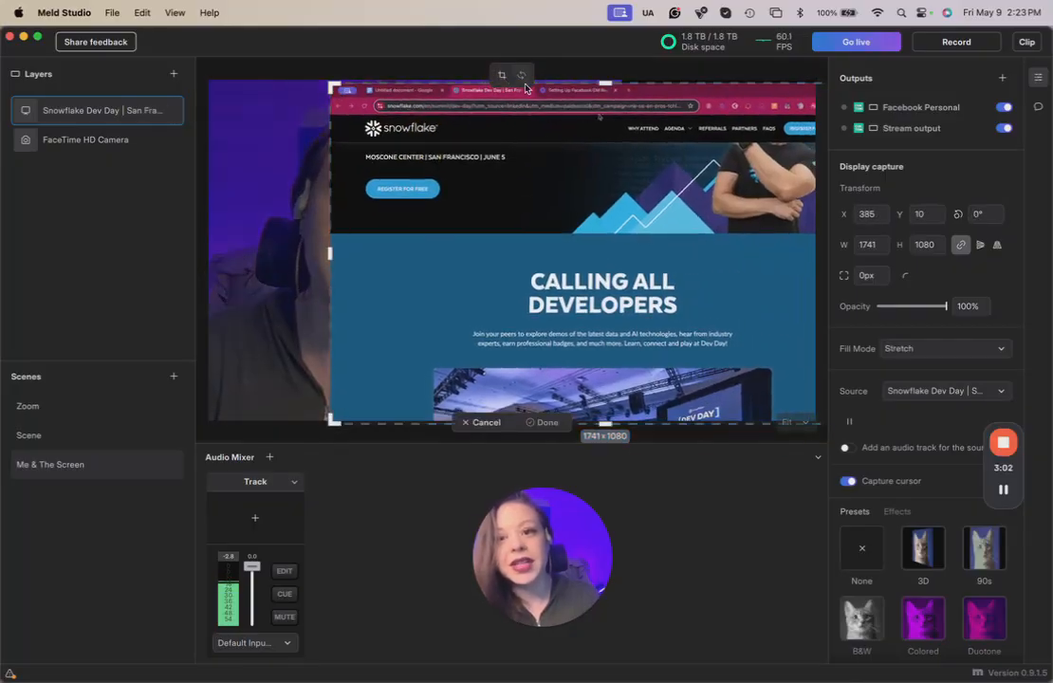
drag(605, 87, 608, 115)
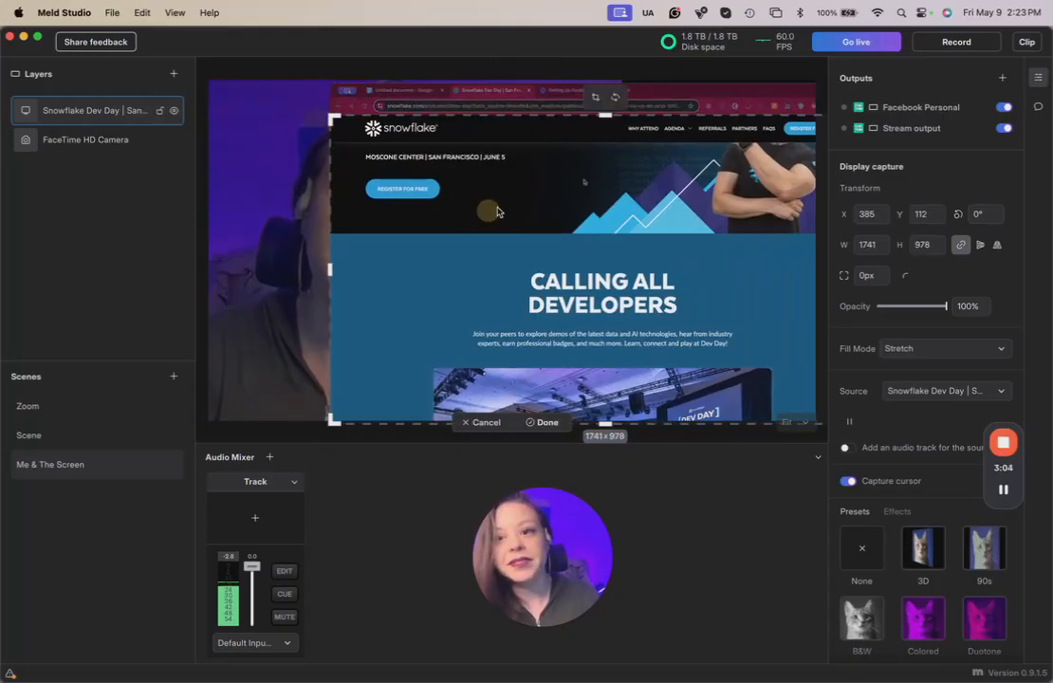
drag(425, 254, 436, 215)
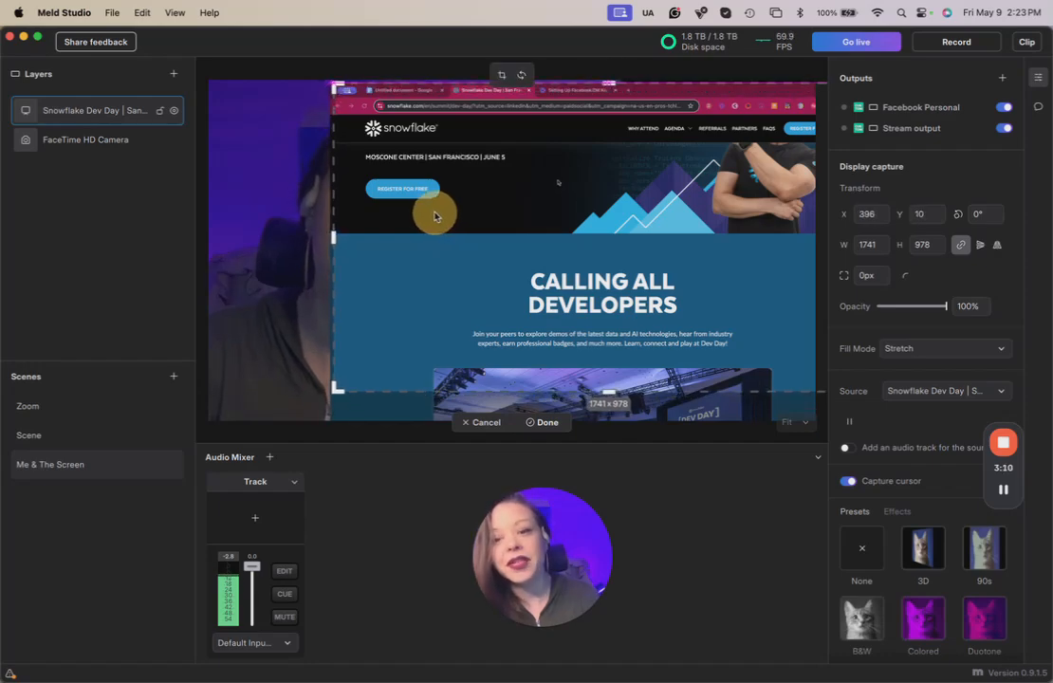
click(295, 61)
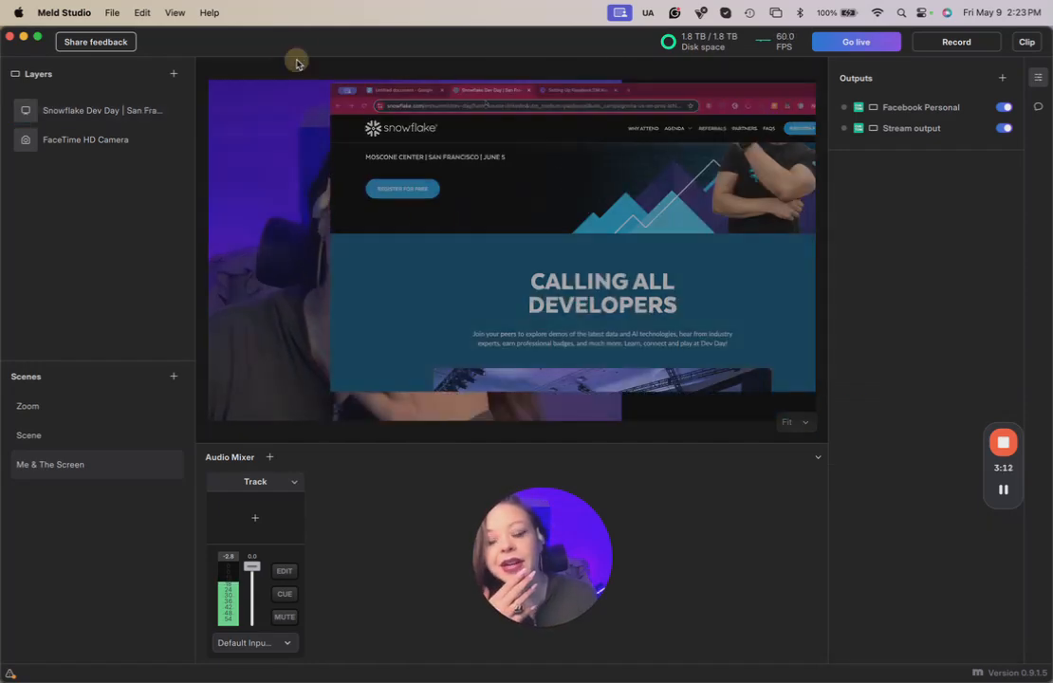
- Shrink the Snowflake capture to about 1246 × 700 and move the camera layer to about X -224, Y -203
drag(621, 251, 569, 265)
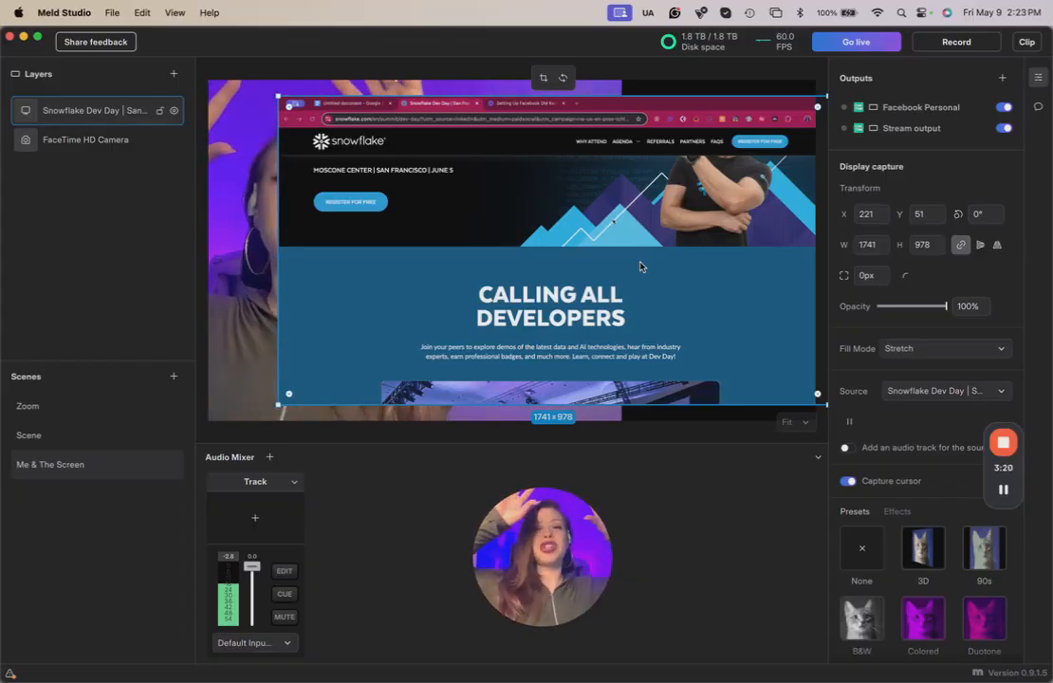
drag(278, 97, 439, 192)
drag(596, 284, 421, 218)
click(407, 149)
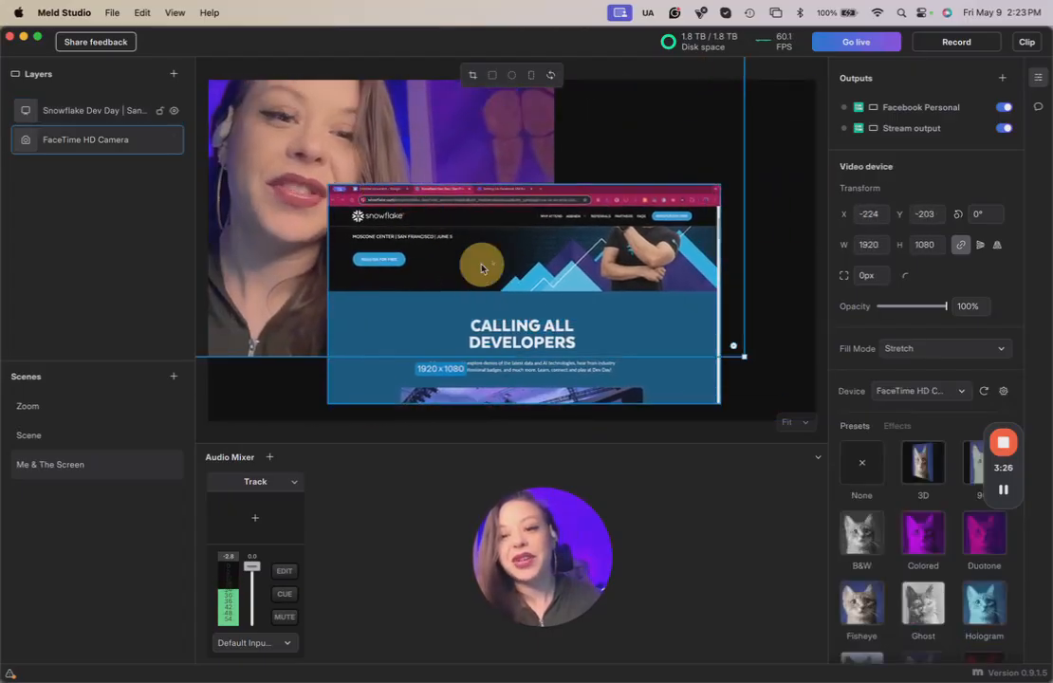
- Move the Snowflake capture to X 0, Y 0 and enlarge it without rotation until it fills the canvas
click(518, 389)
drag(518, 387, 409, 258)
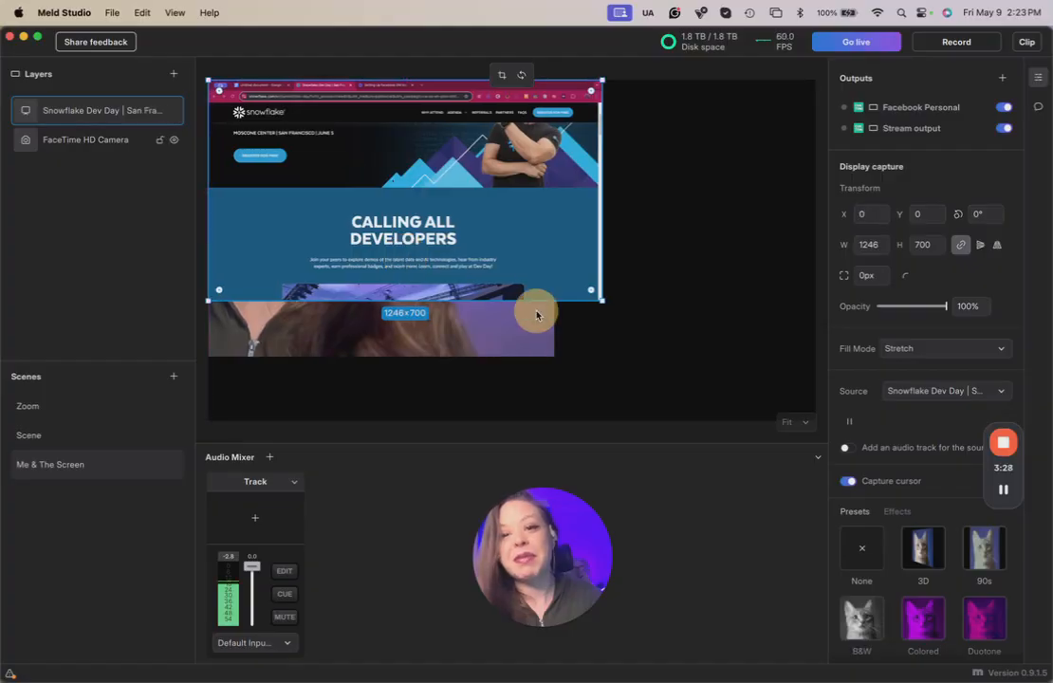
drag(602, 303, 718, 393)
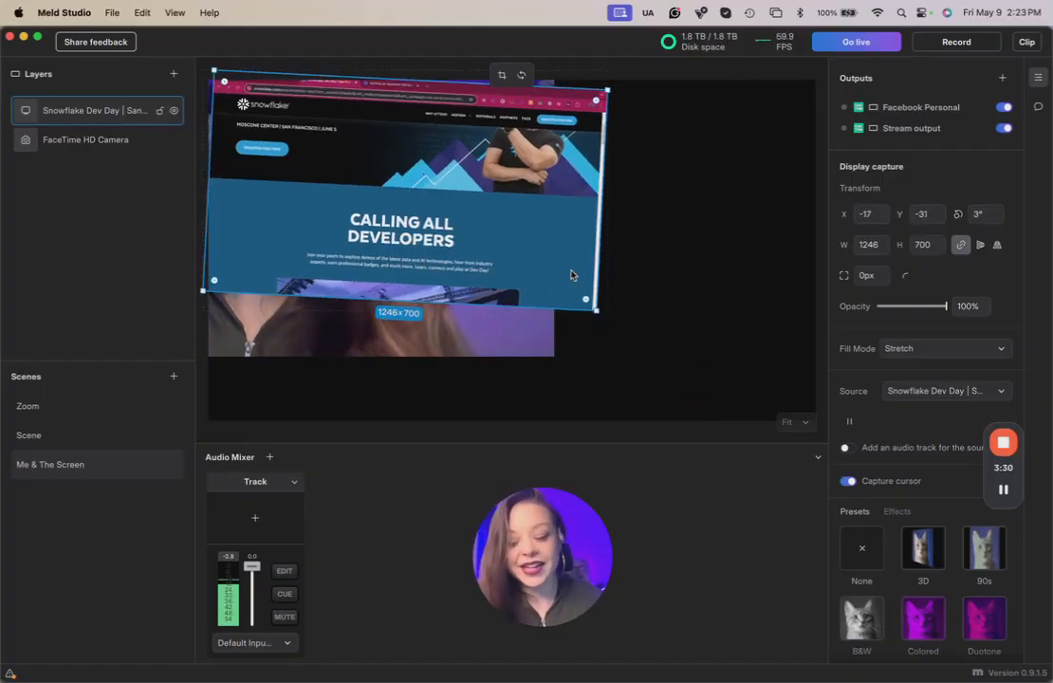
key(super+z)
drag(601, 302, 816, 423)
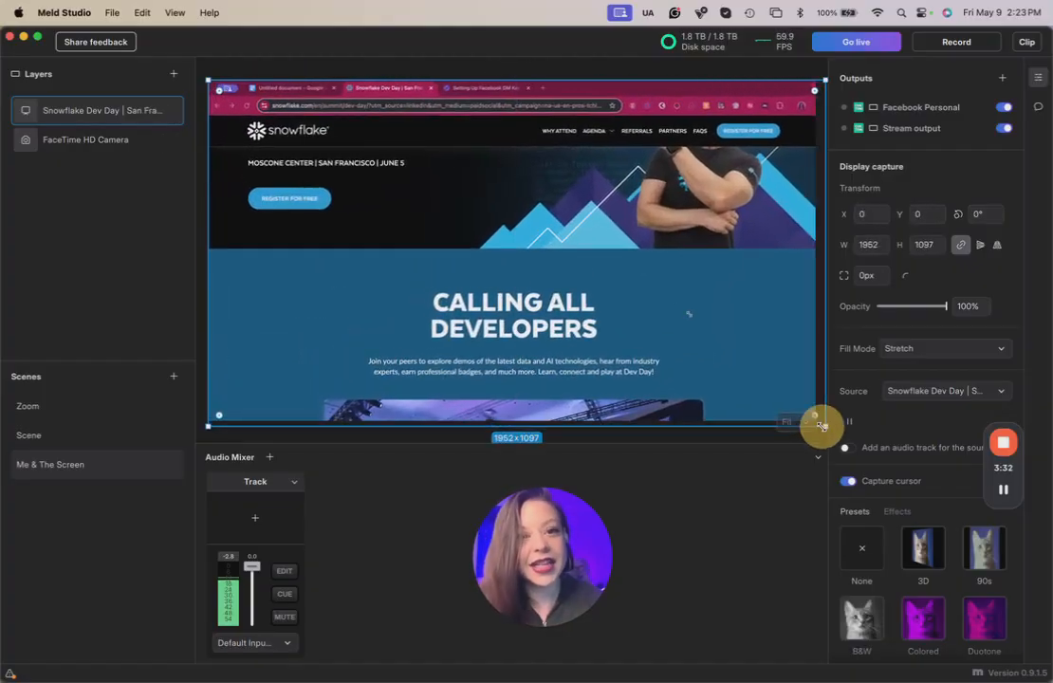
- Bring the FaceTime HD Camera layer above the Snowflake capture and shrink it to about 677 × 381 at X 1584, Y 741
click(119, 142)
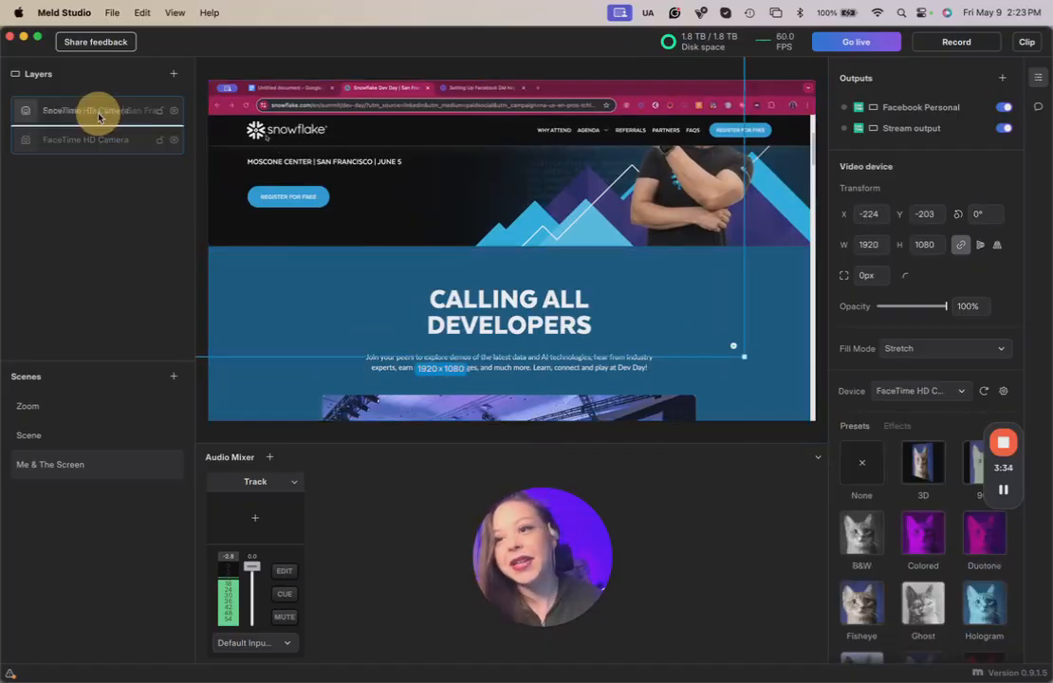
drag(100, 127, 94, 94)
drag(430, 226, 517, 217)
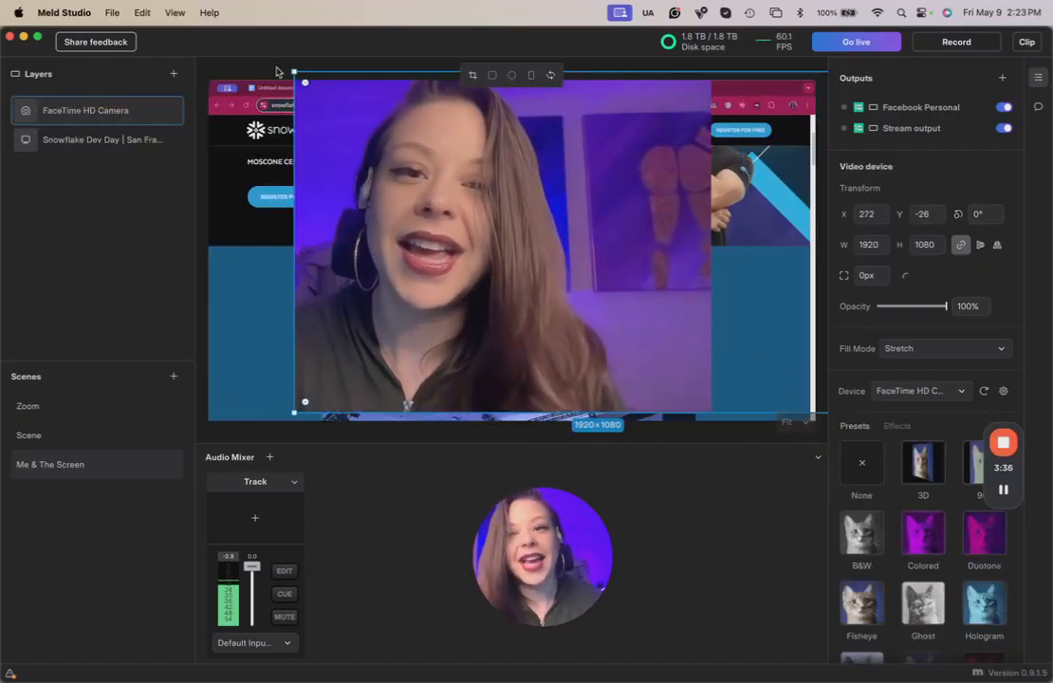
drag(523, 255, 777, 370)
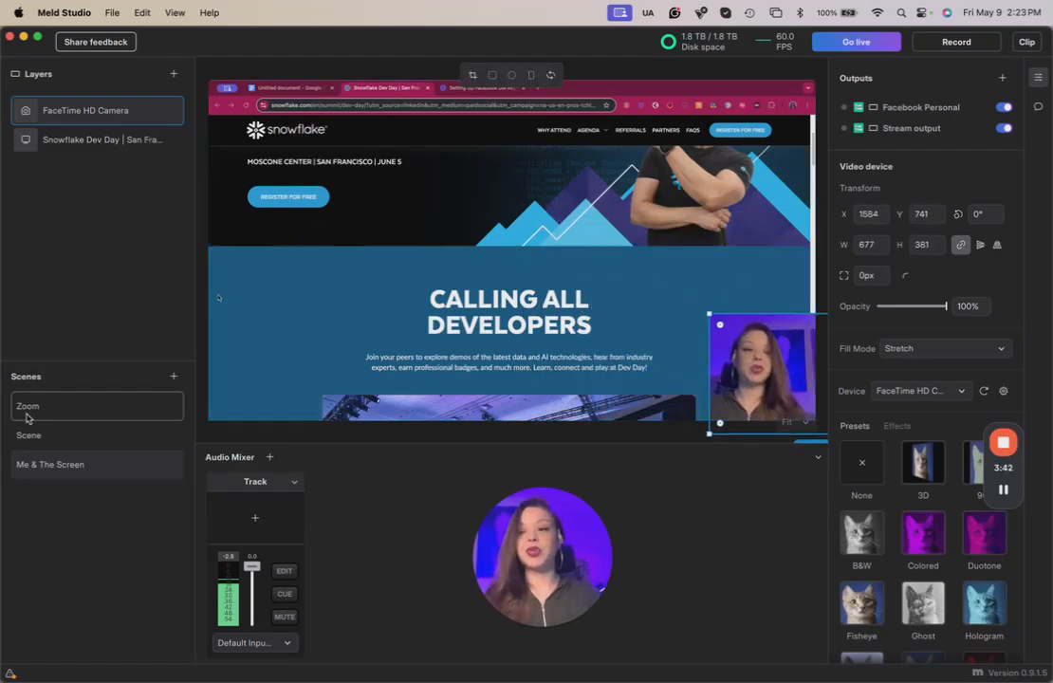
- Preview the Scene and Zoom scenes and return to the Me & The Screen scene
click(52, 438)
click(52, 412)
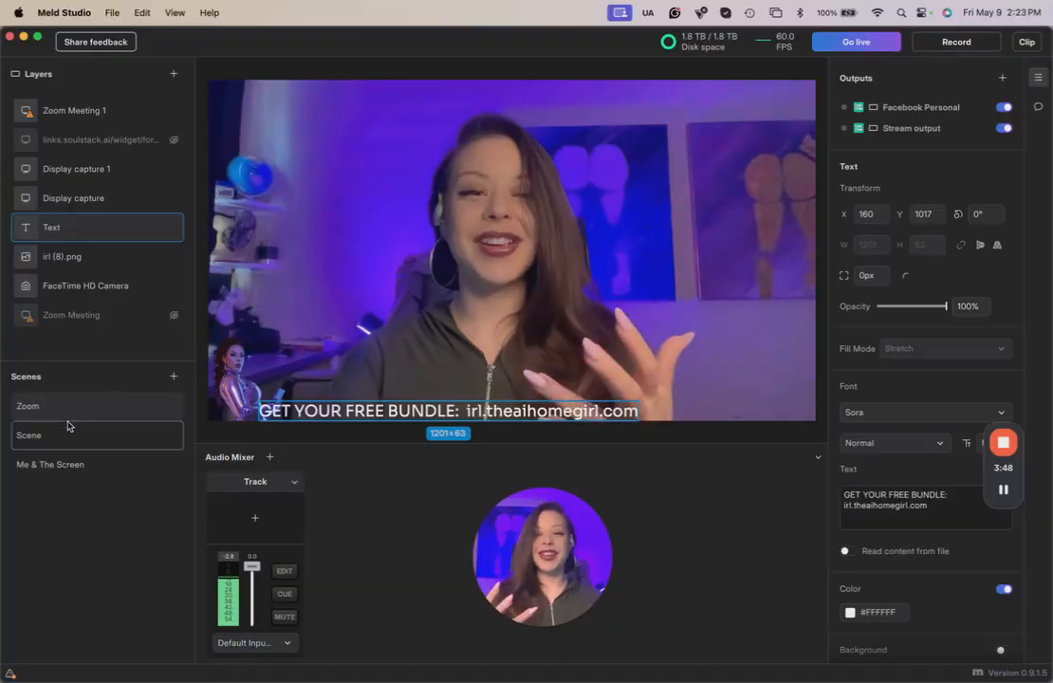
click(78, 469)
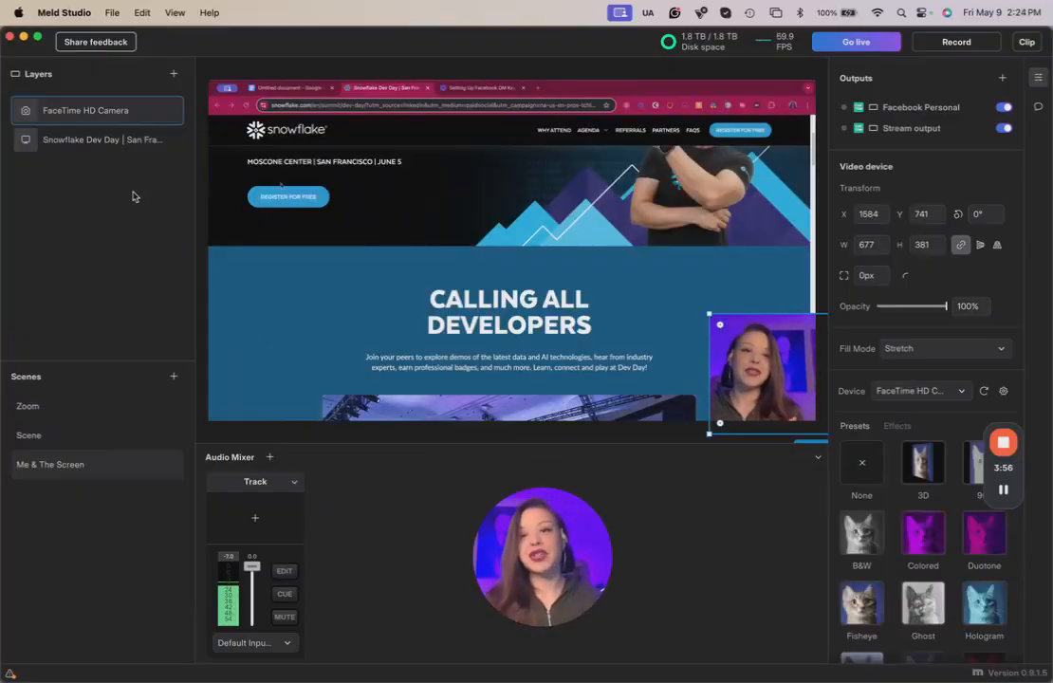
- Review the layer types that can be added and check the video in Scene, ending back on Me & The Screen
click(172, 75)
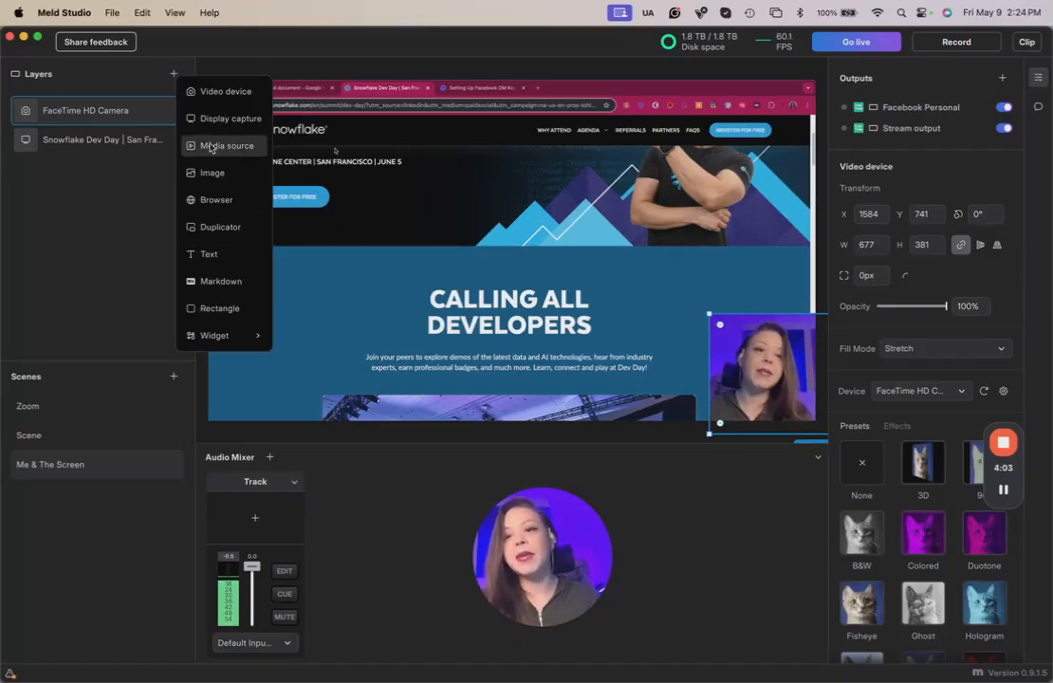
click(80, 247)
click(52, 434)
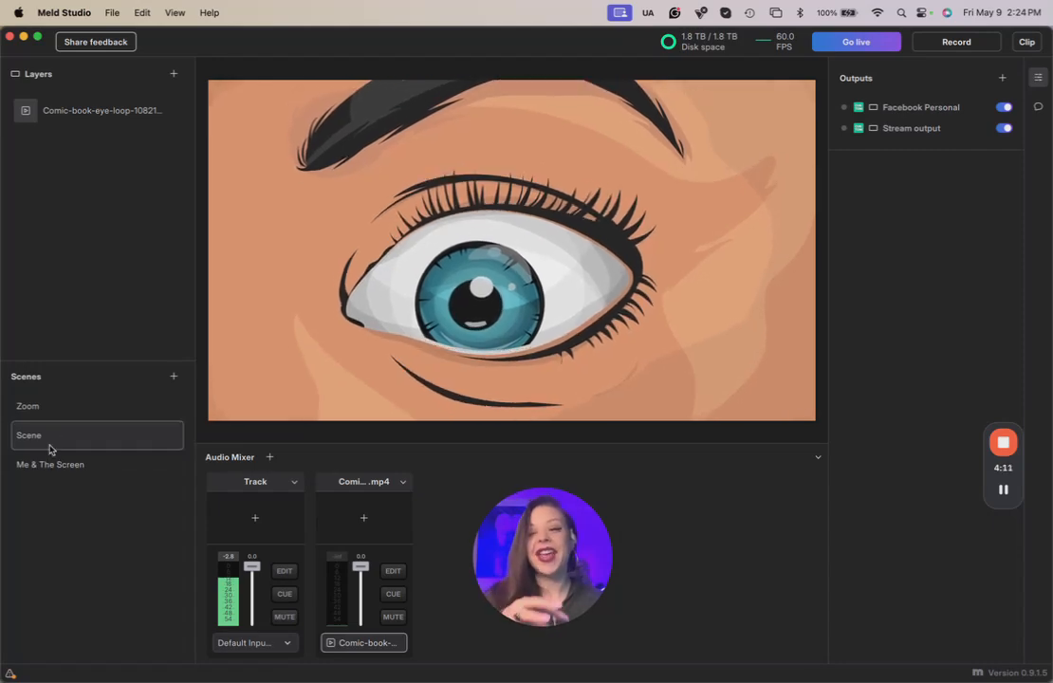
click(50, 465)
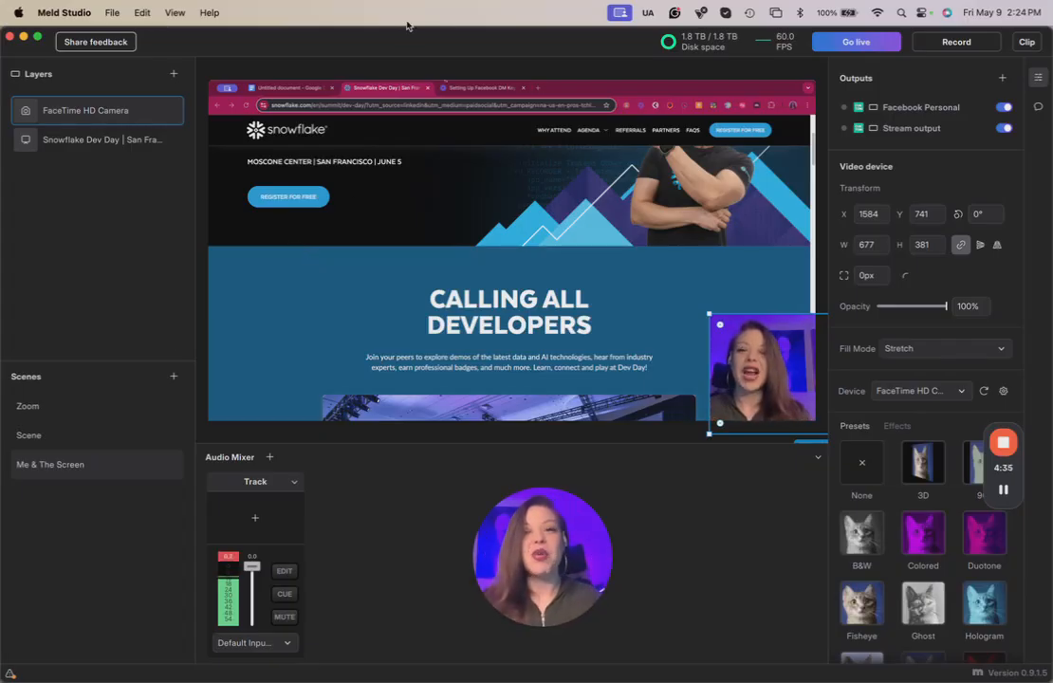
- Add a Custom RTMP stream output in the general preferences and return to the stream settings
click(73, 12)
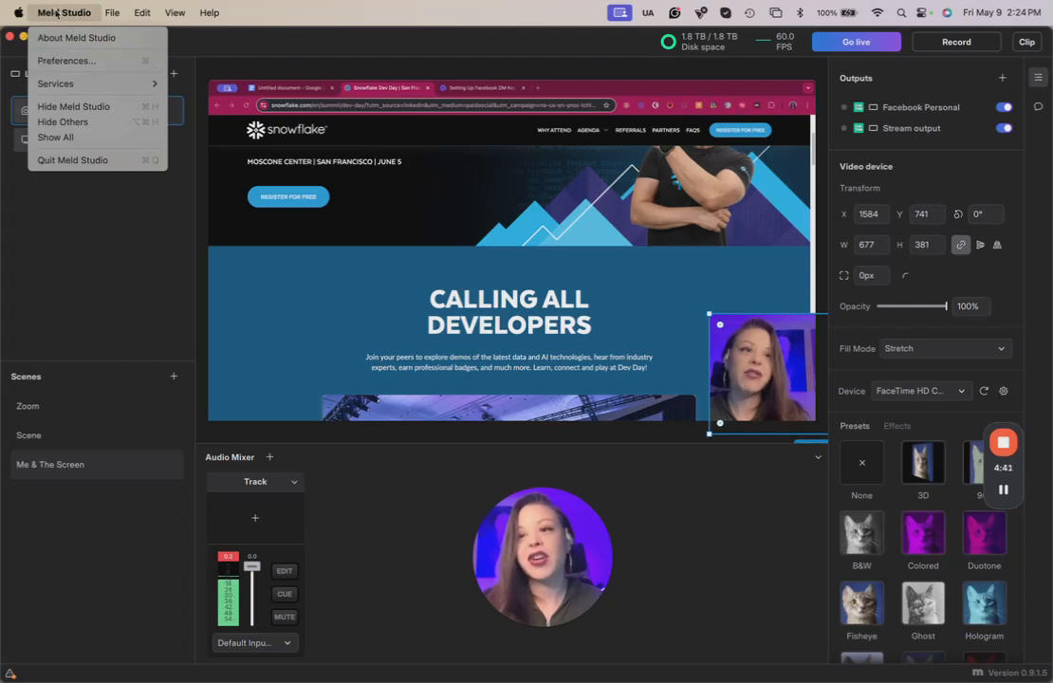
click(67, 61)
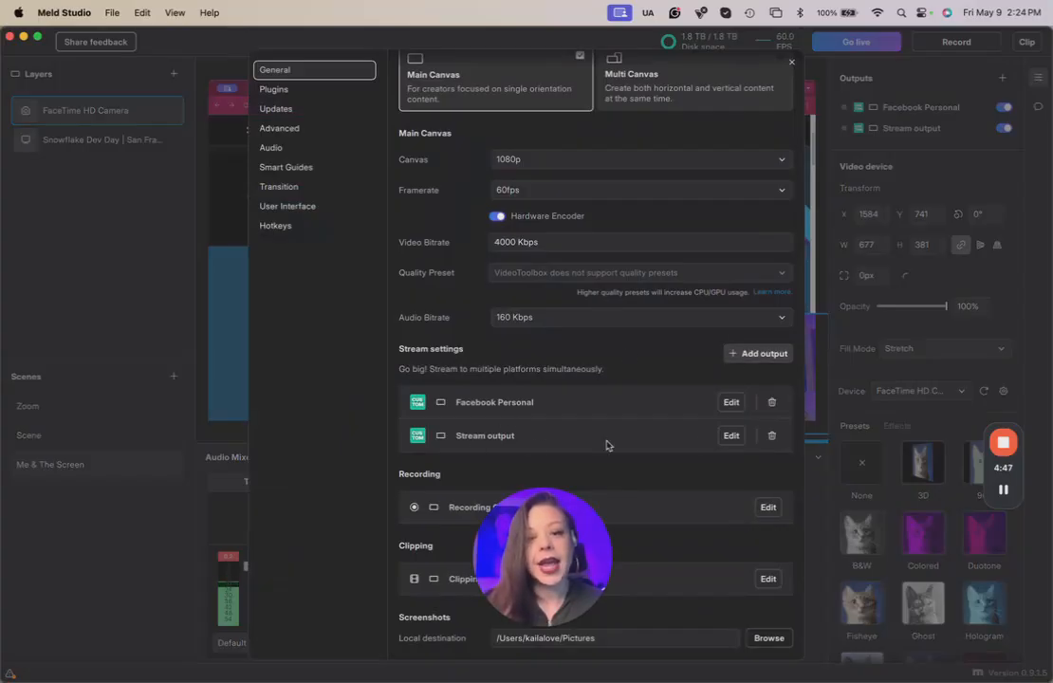
click(757, 353)
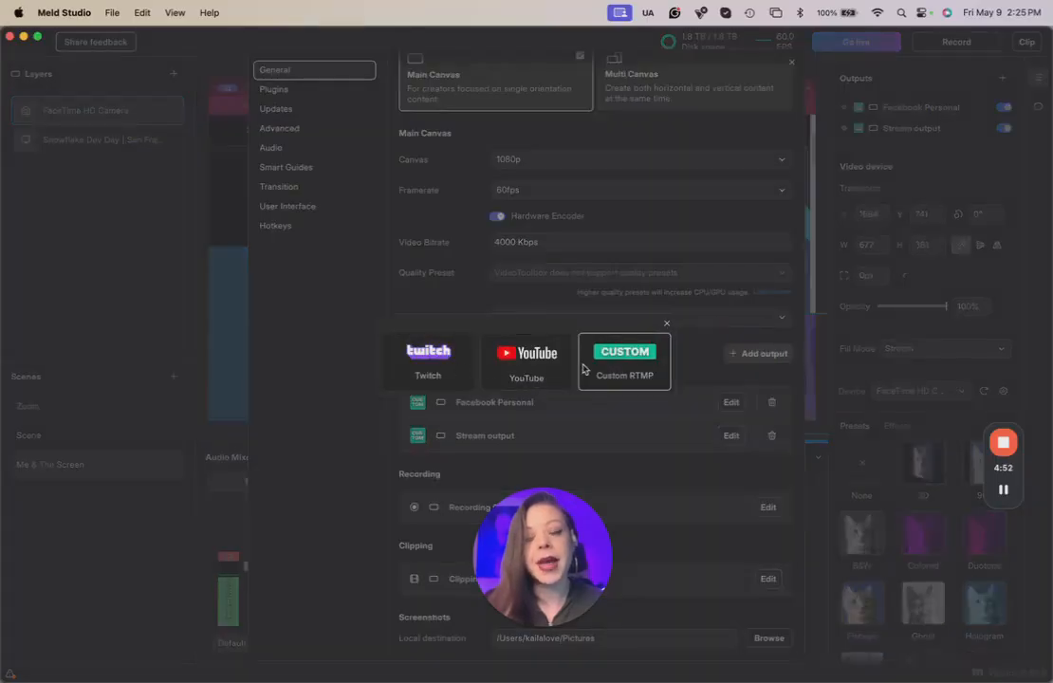
click(636, 376)
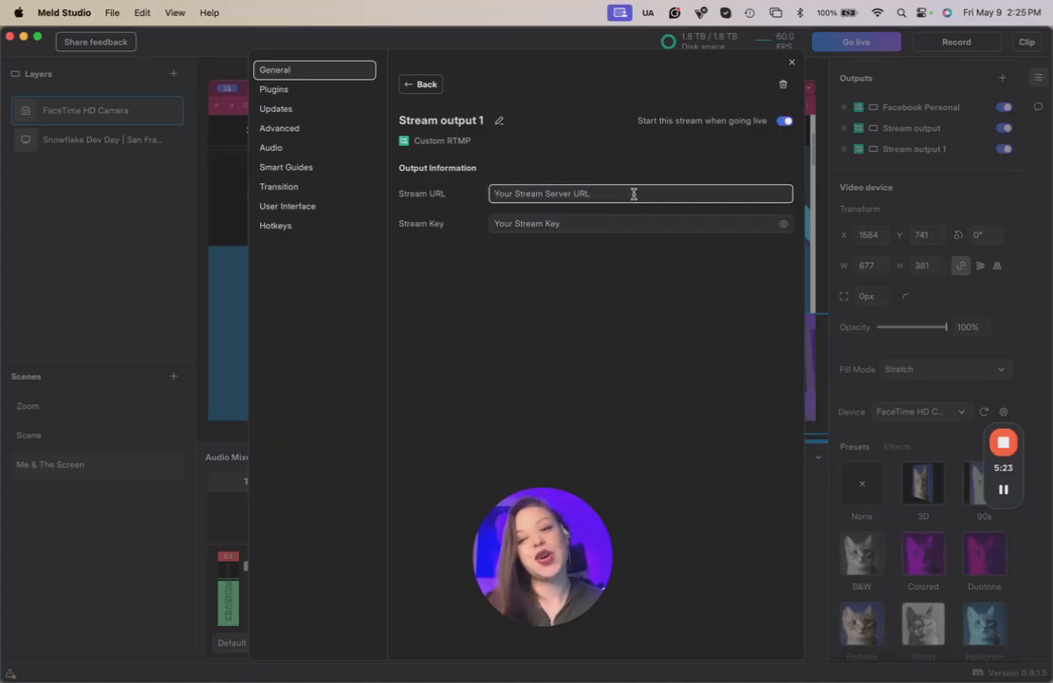
click(426, 84)
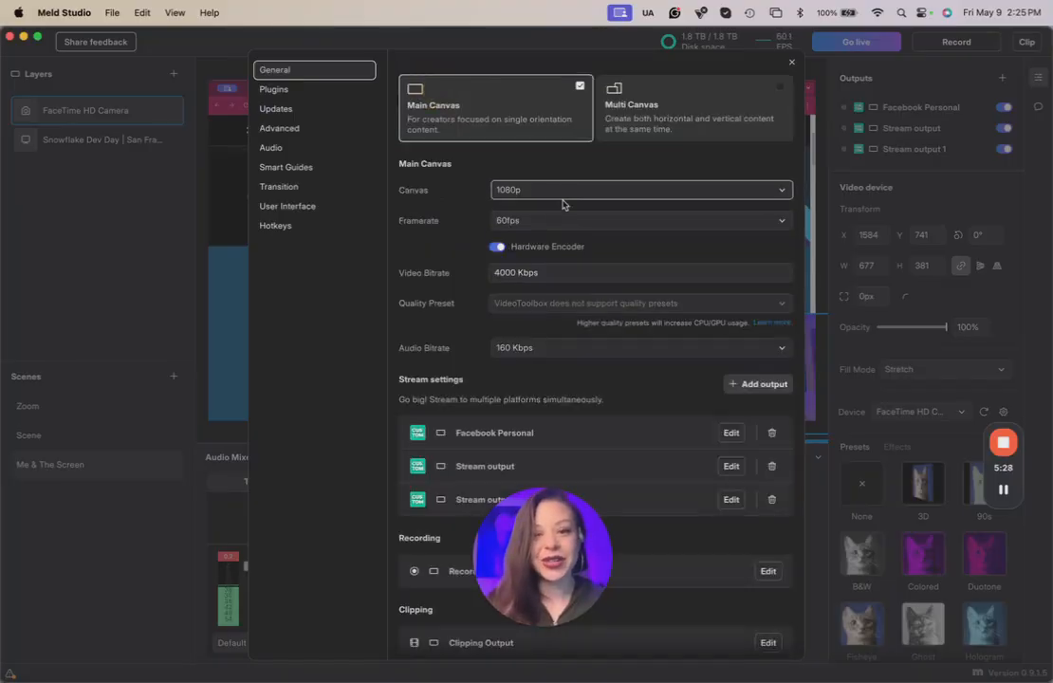
- Review the stream output list and the platform choices for a new output, and close the preferences
scroll(657, 273, down, 3)
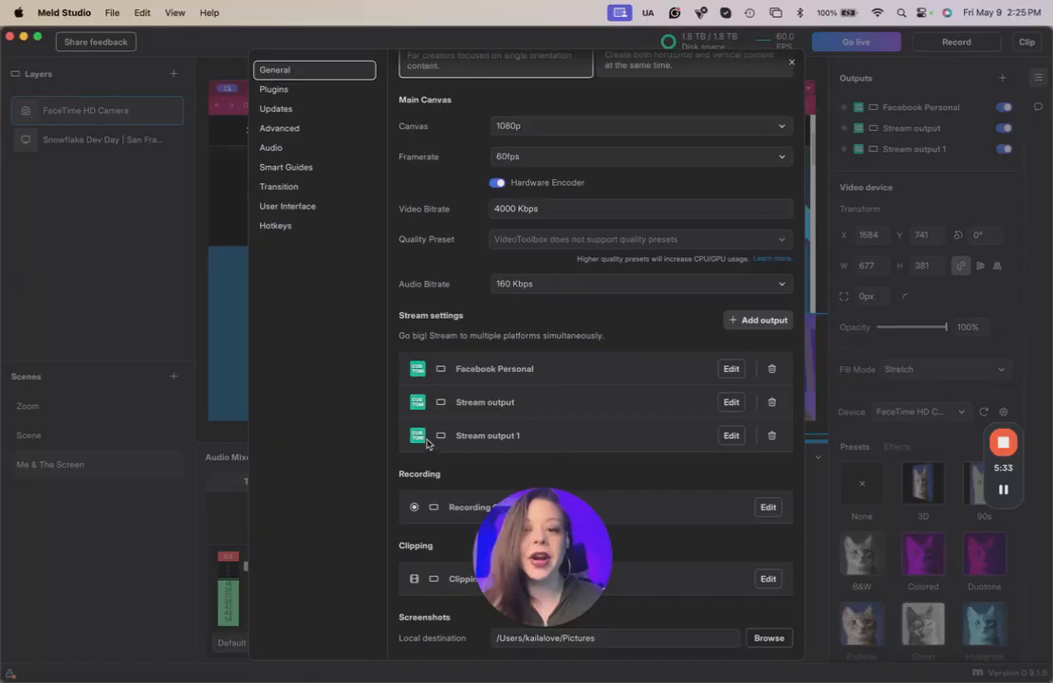
click(748, 319)
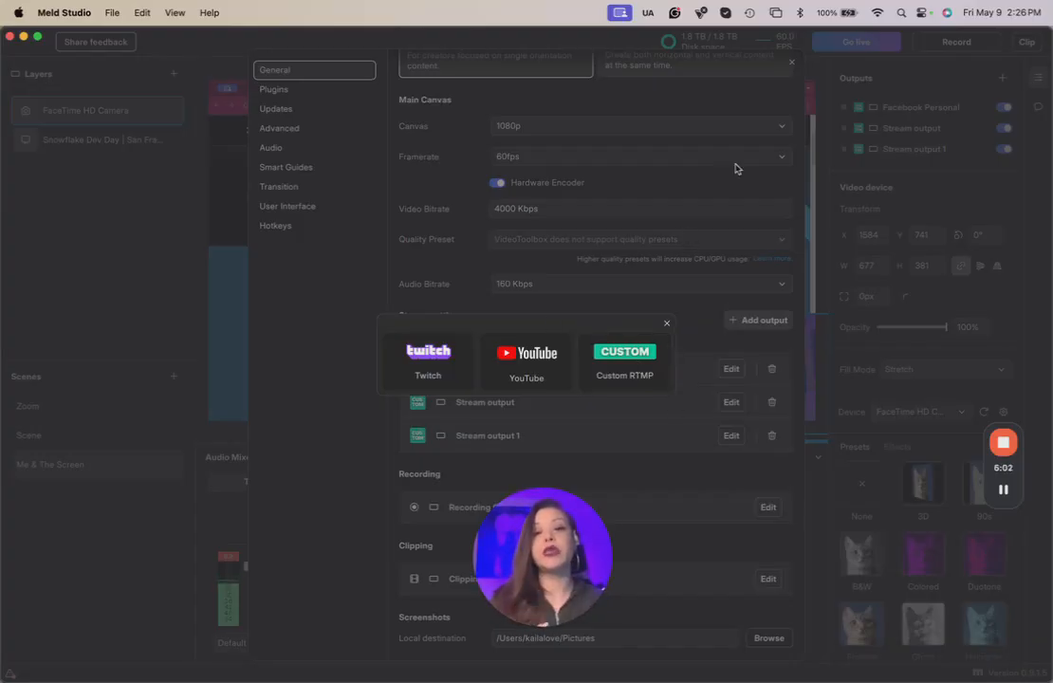
click(666, 326)
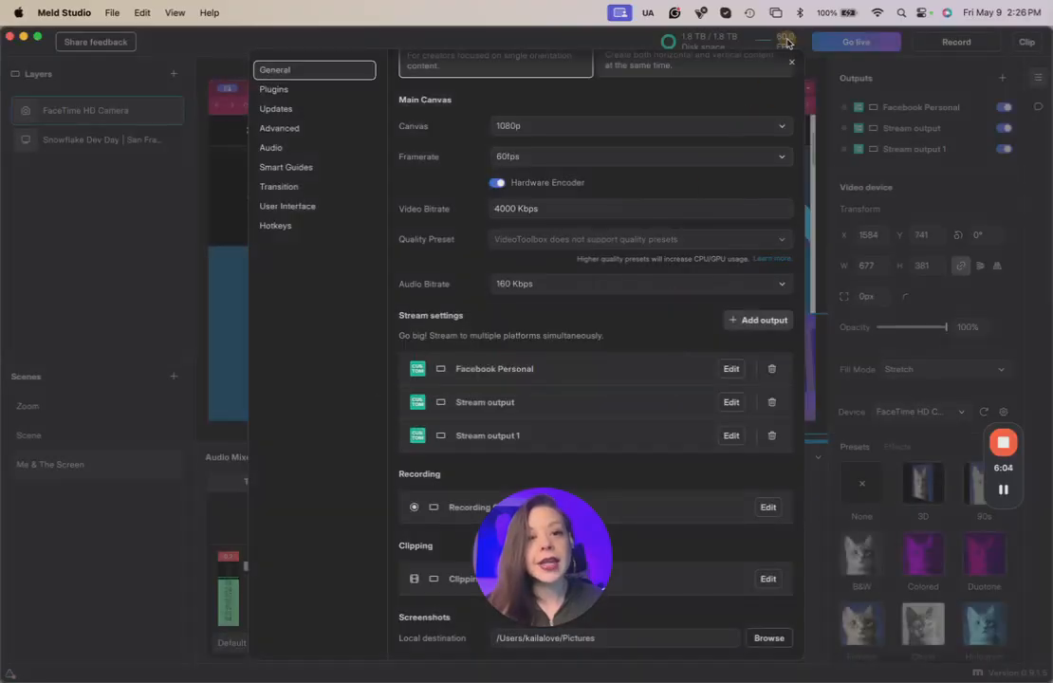
click(790, 65)
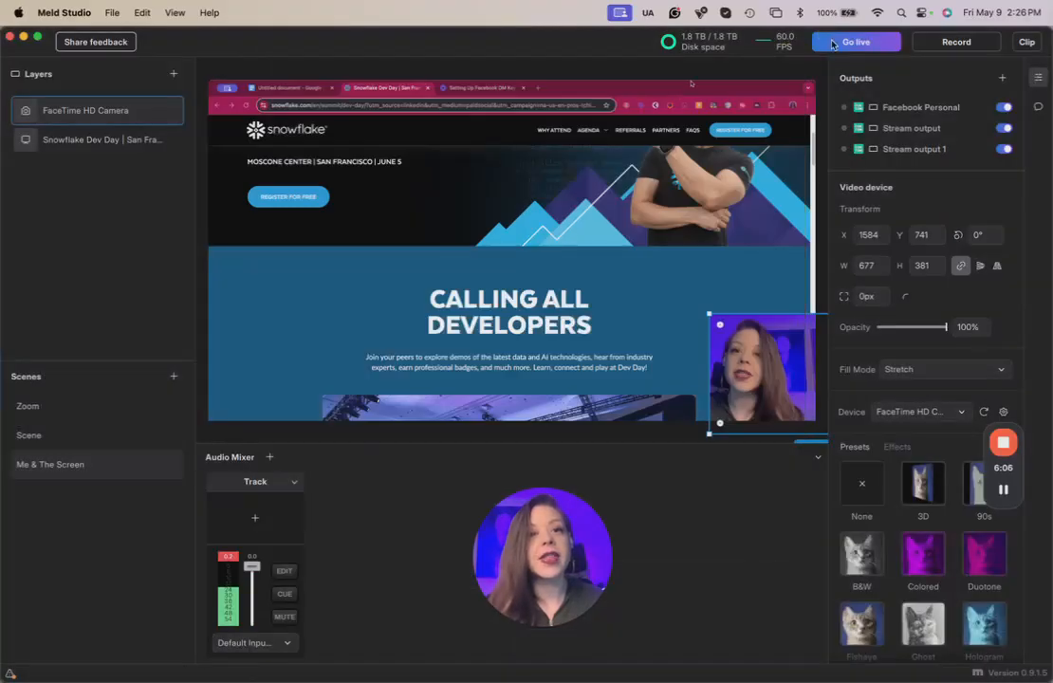
- Add one more Custom RTMP stream output in the preferences, leaving its URL and key blank, and close the preferences
click(64, 12)
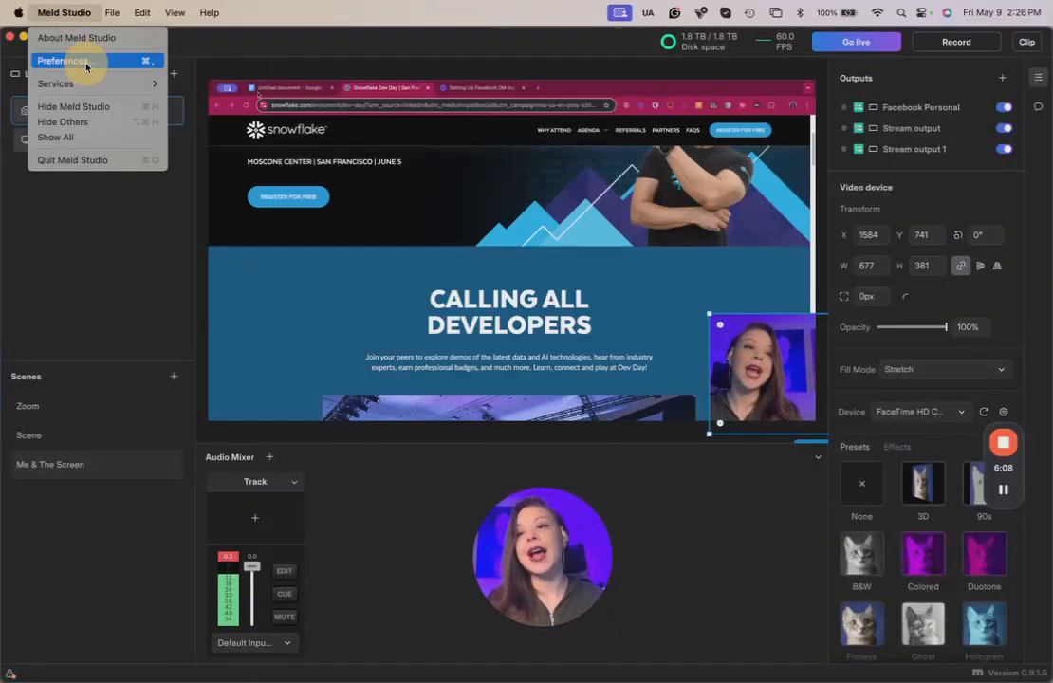
click(54, 8)
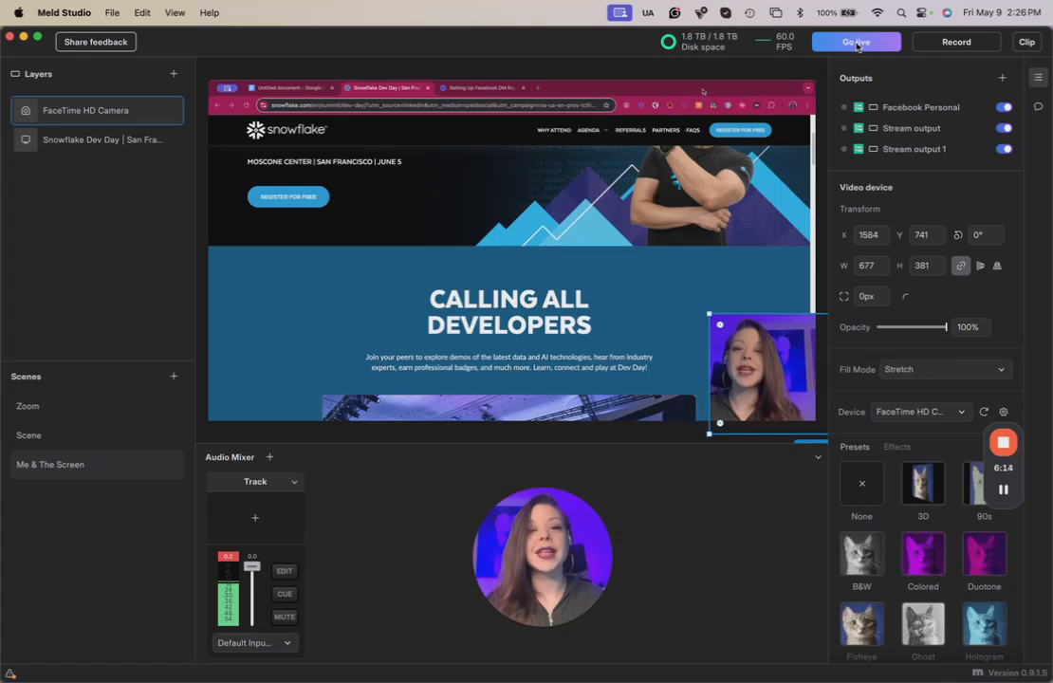
click(64, 12)
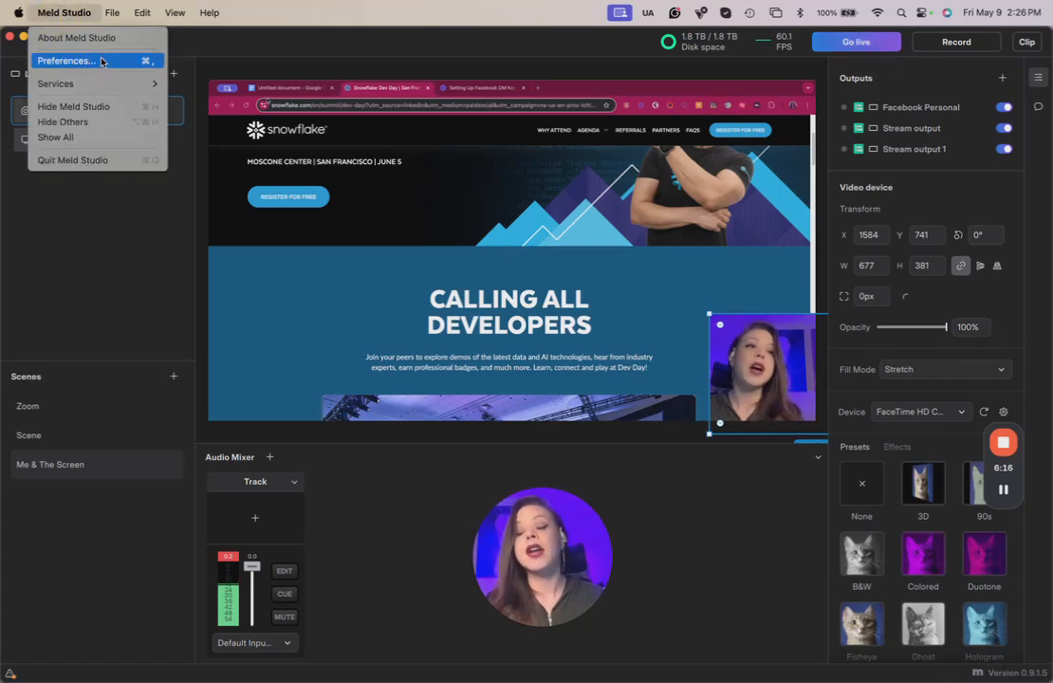
click(72, 60)
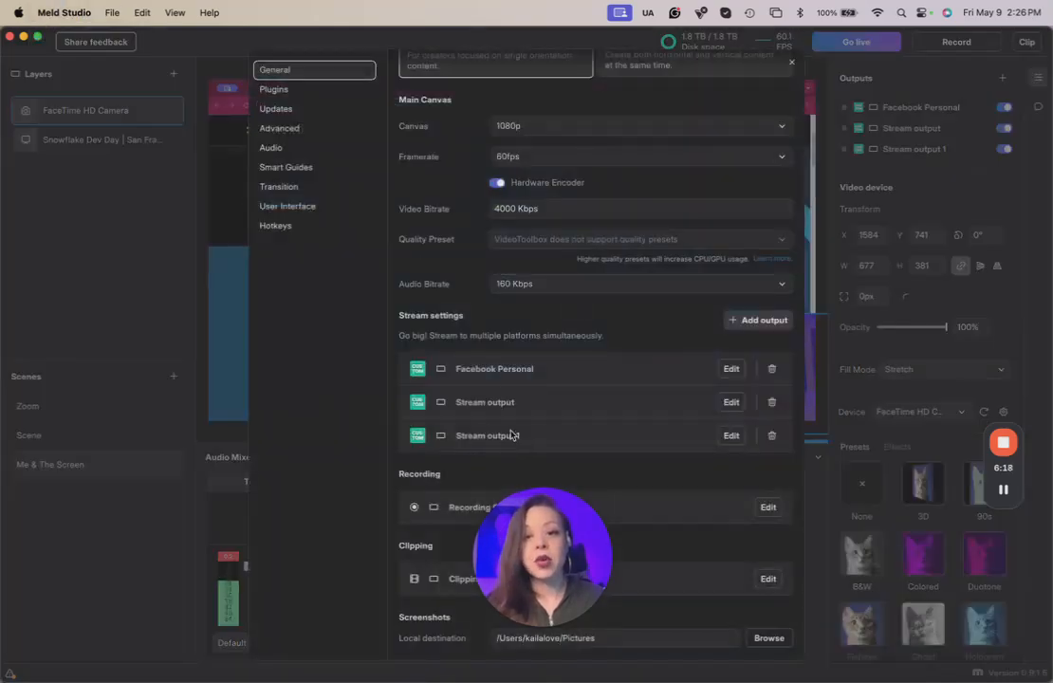
click(758, 319)
click(663, 305)
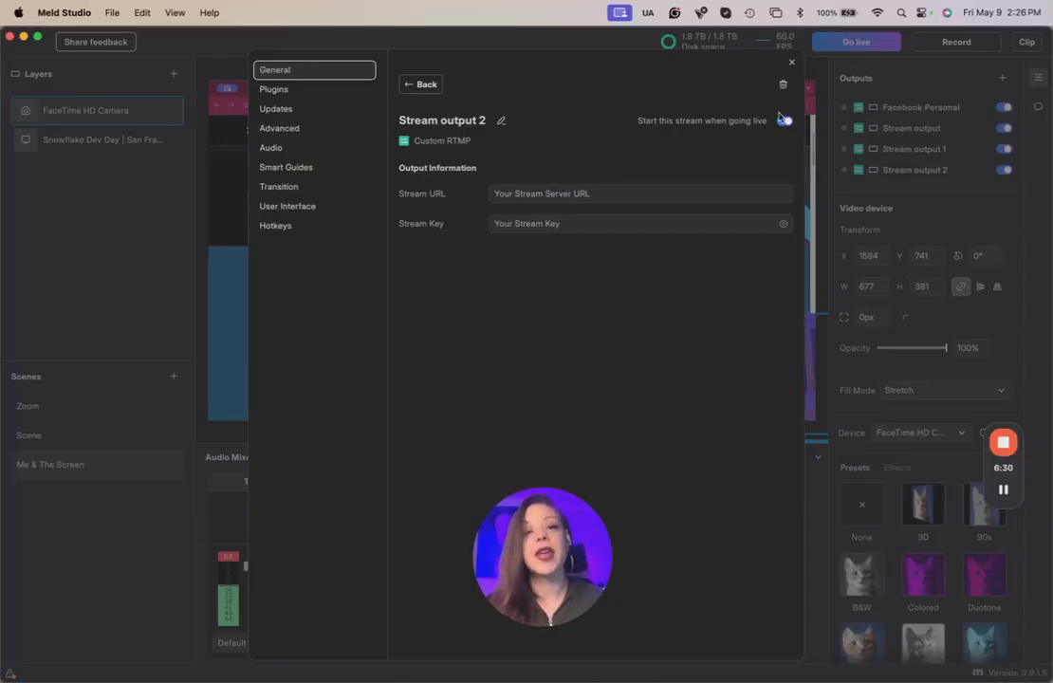
click(792, 63)
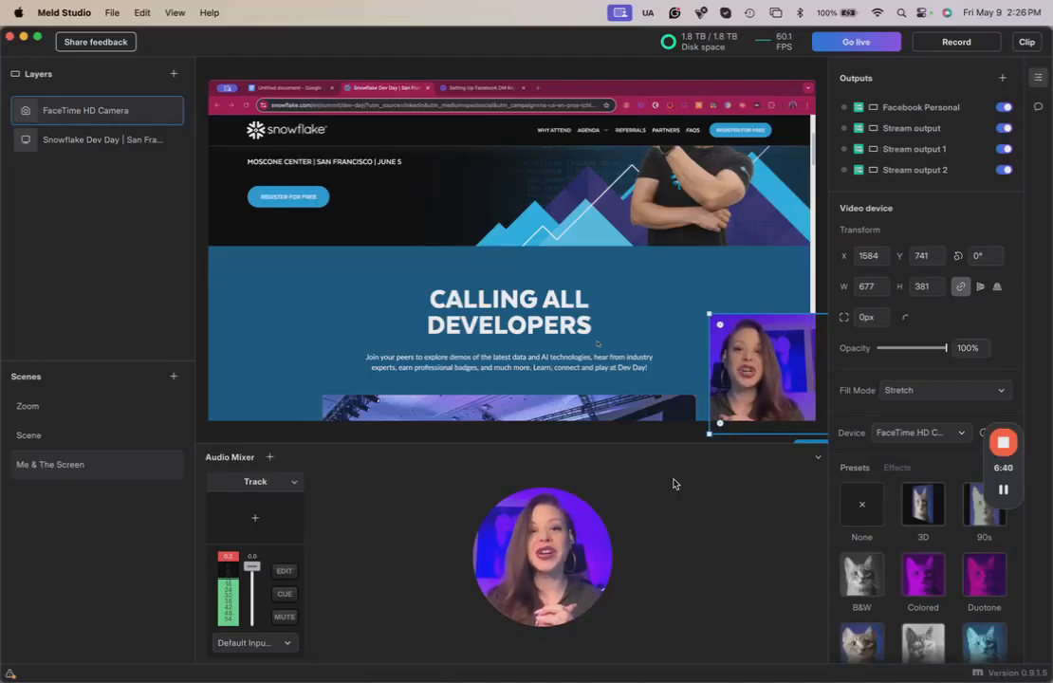
- Switch to the Zoom scene and show its hidden links.soulstack.ai display capture layer
click(47, 407)
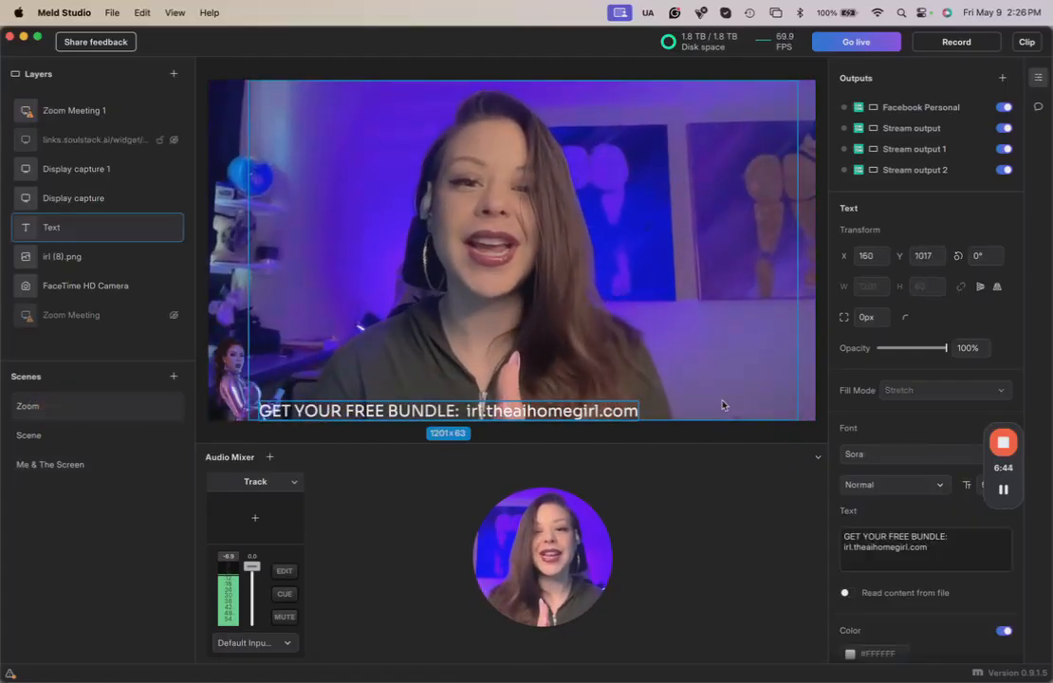
click(170, 149)
click(172, 140)
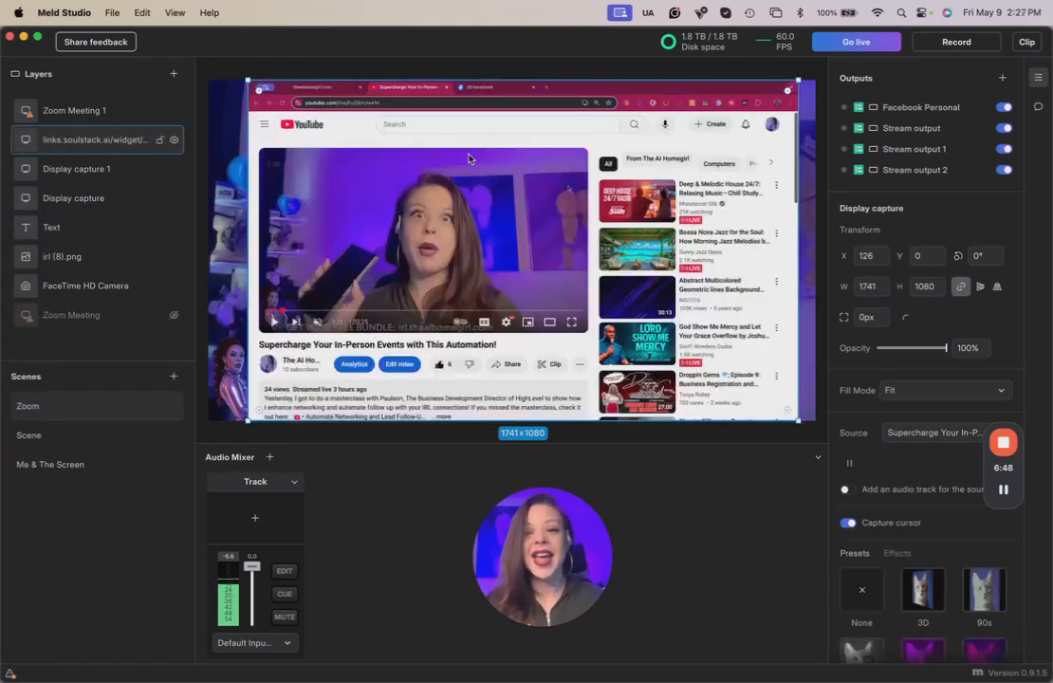